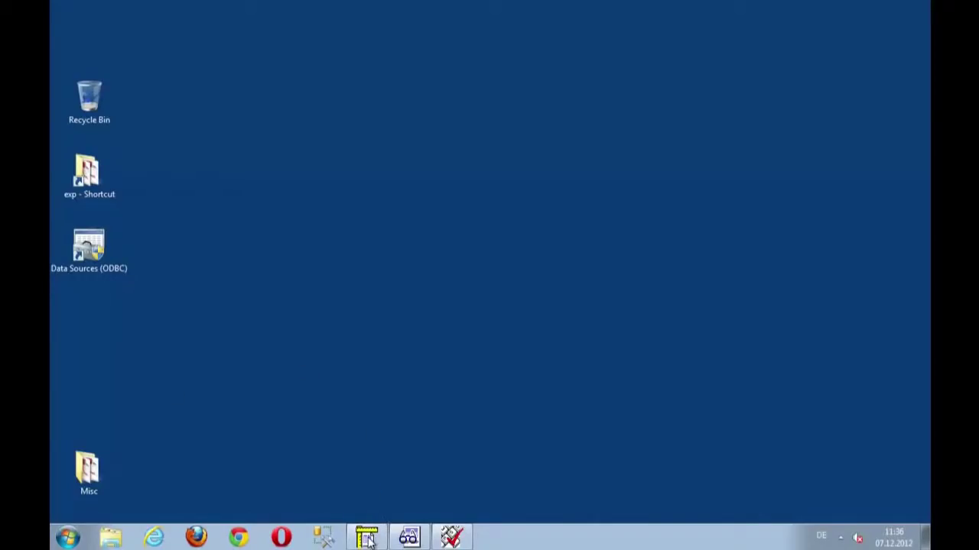
Bring up TeleForm Designer and launch TeleForm Reader and TeleForm Verifier from the taskbar.
mouse_move(367, 539)
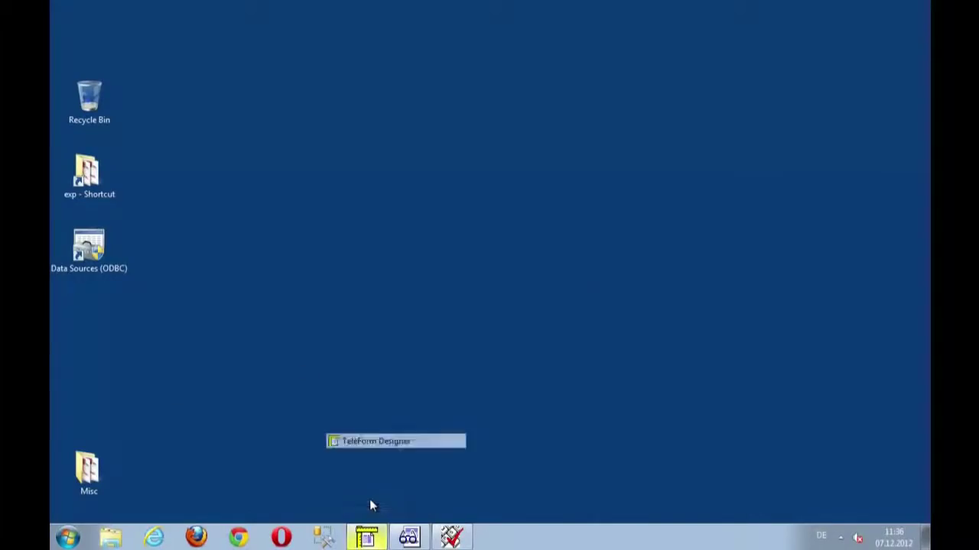
click(369, 501)
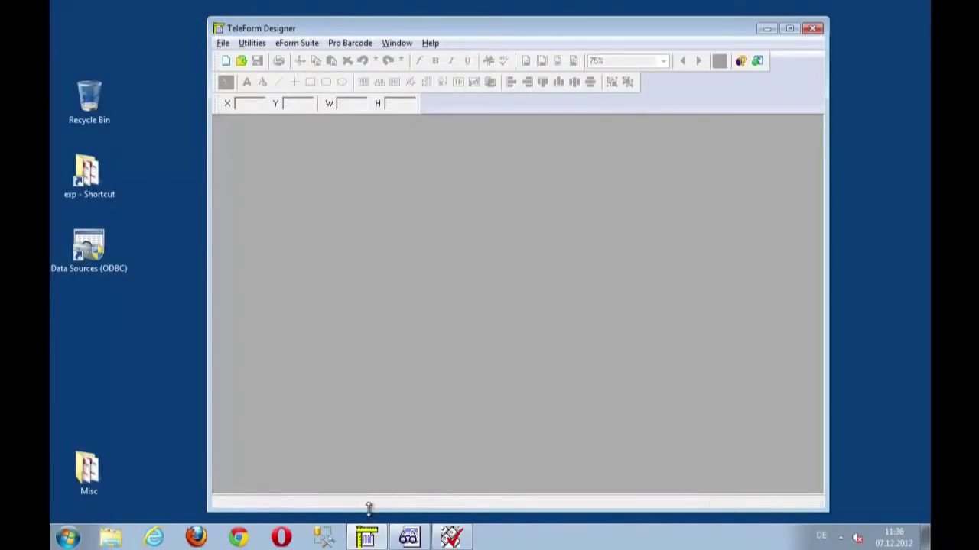
mouse_move(382, 542)
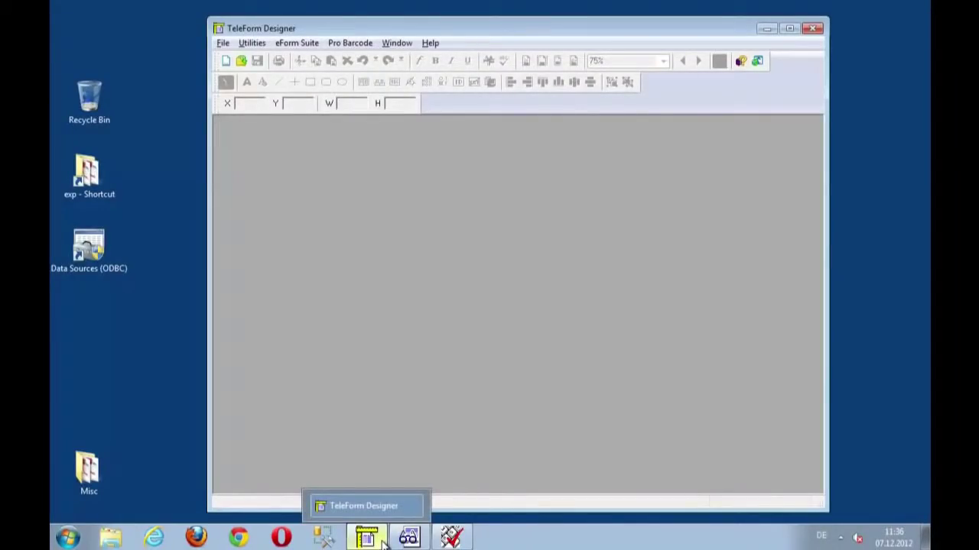
click(407, 539)
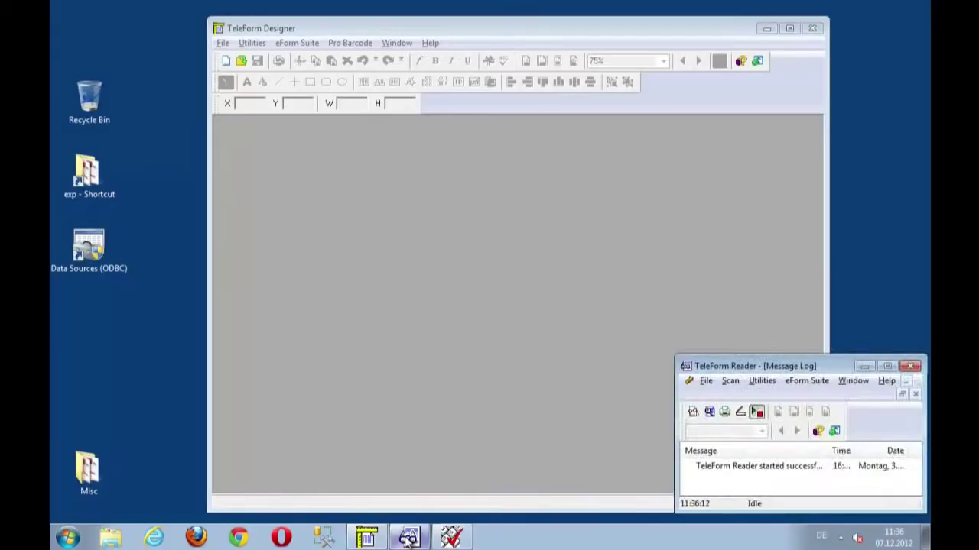
click(453, 539)
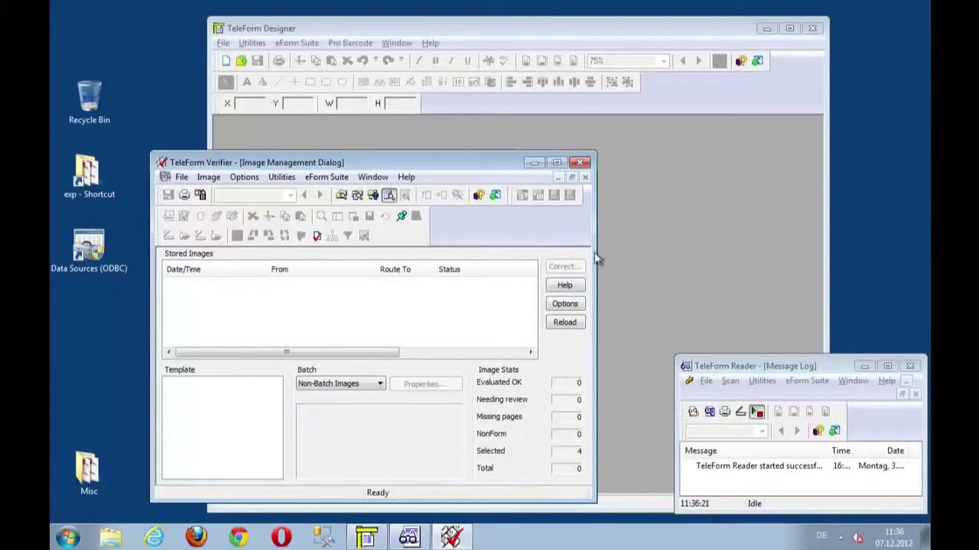
Minimize the Verifier and Reader windows and shift the Designer window left.
click(532, 163)
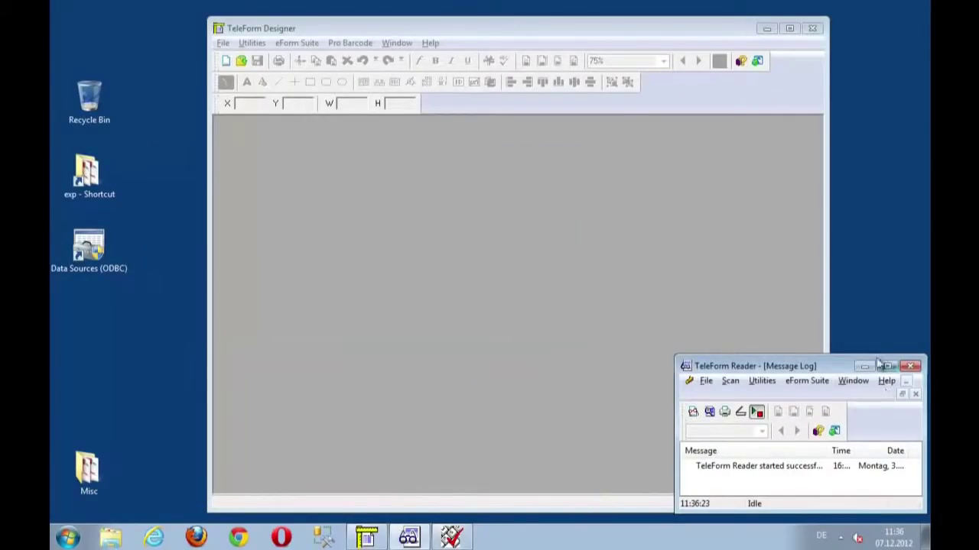
click(862, 367)
drag(492, 37, 419, 34)
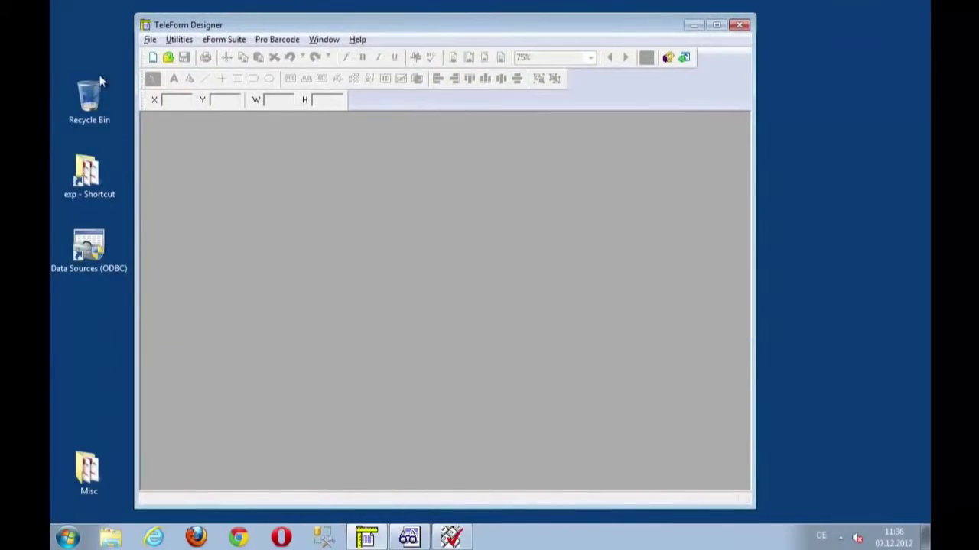
Create a blank Traditional form template and hide its background grid.
click(152, 59)
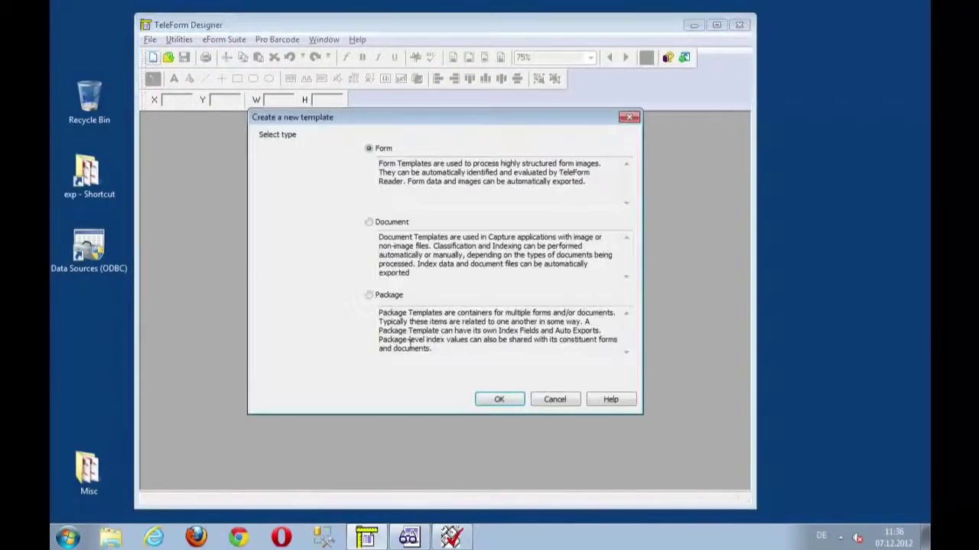
click(501, 400)
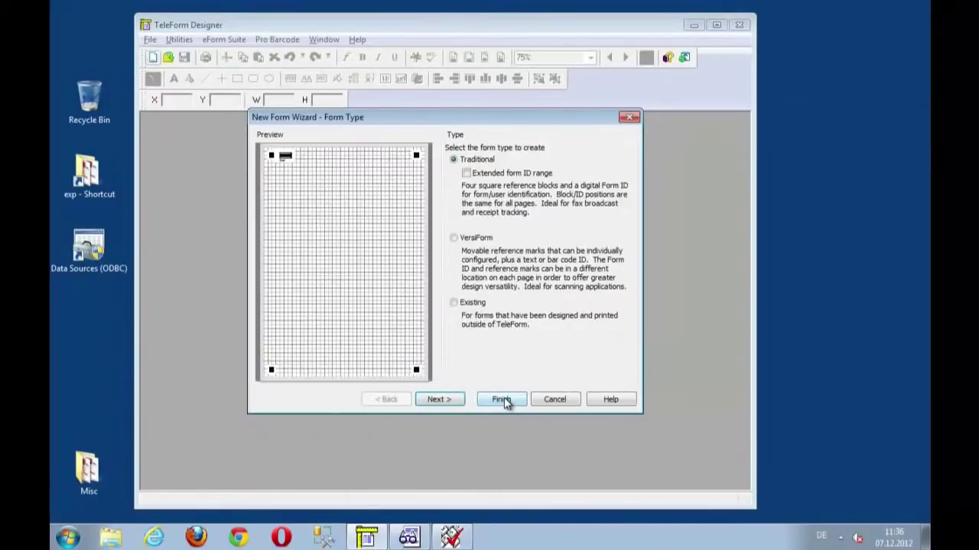
click(502, 400)
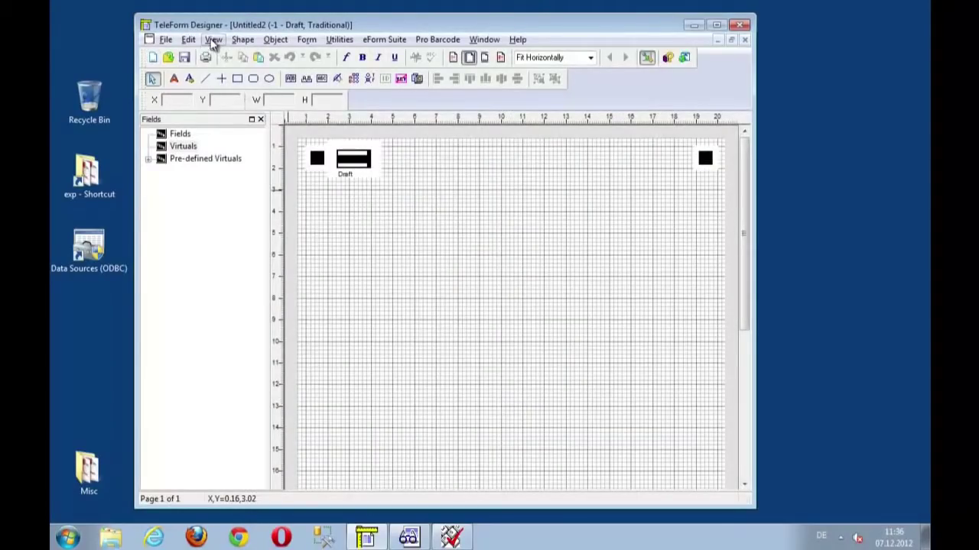
click(213, 39)
click(254, 225)
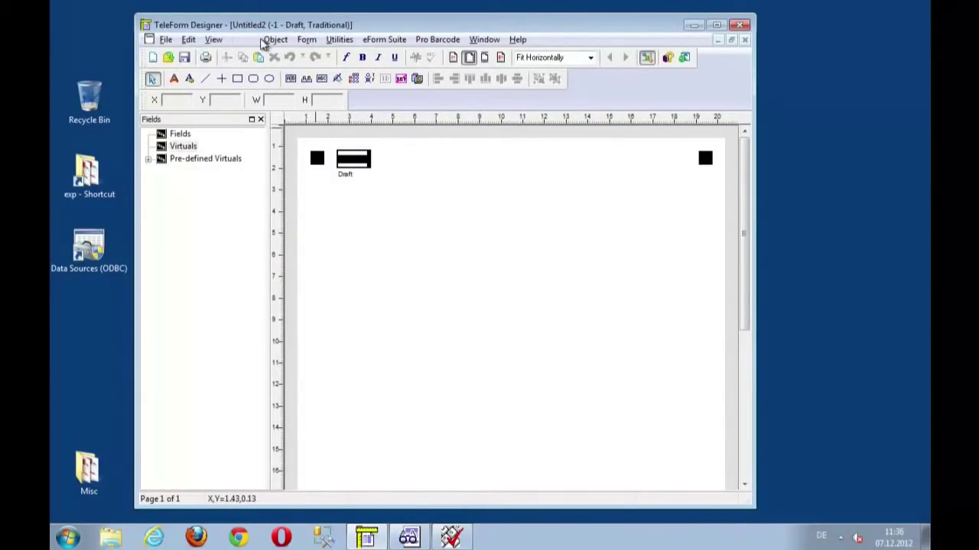
click(380, 43)
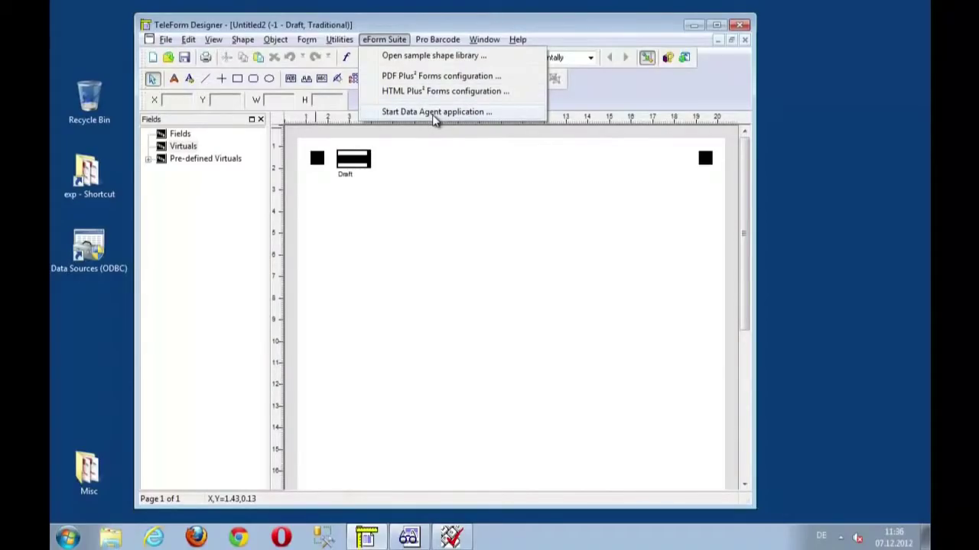
Open the sample shape library beside Designer and list English > Expressions > Calculations samples.
click(428, 56)
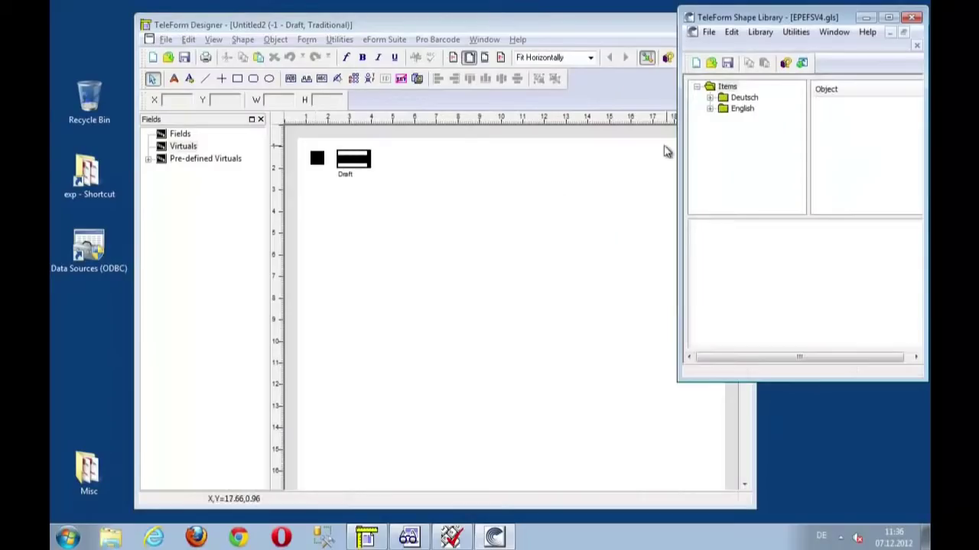
click(345, 26)
drag(345, 26, 269, 18)
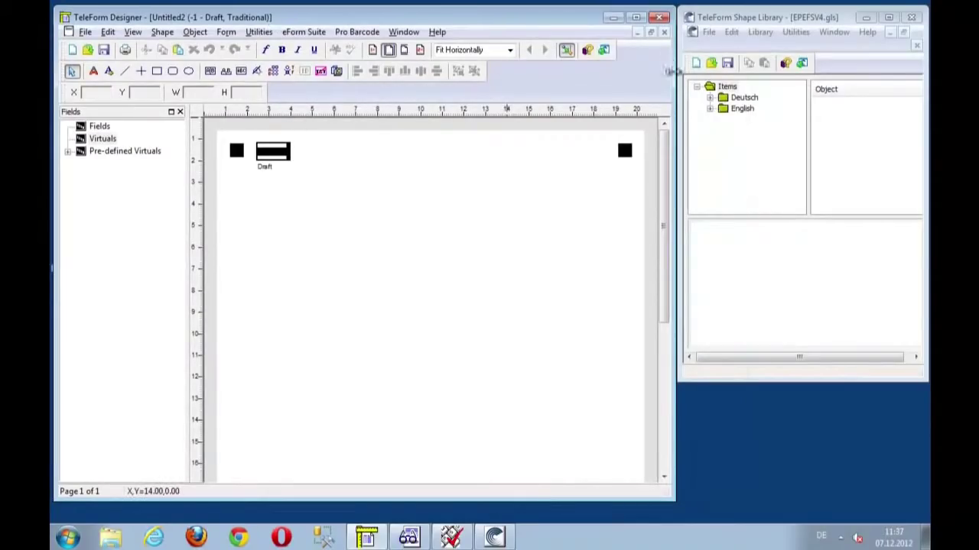
click(709, 109)
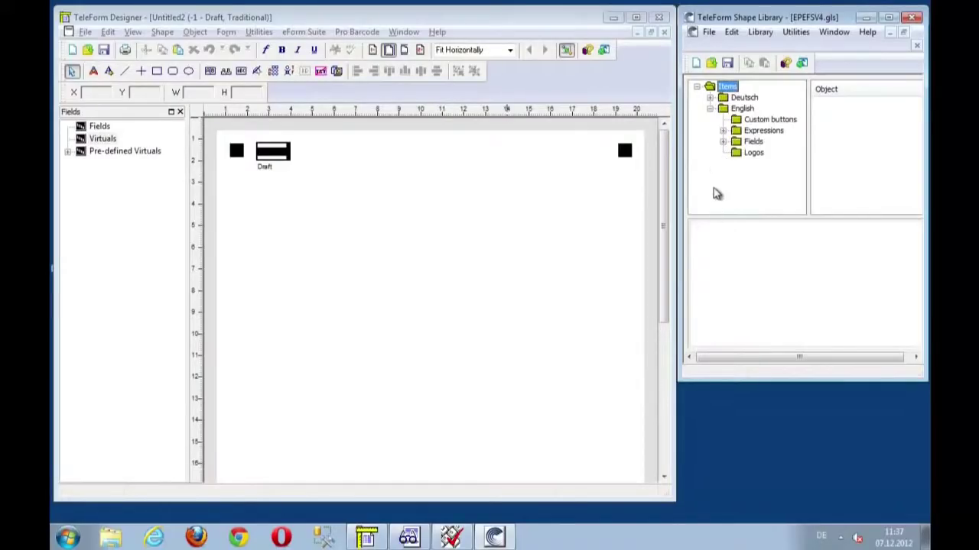
click(724, 130)
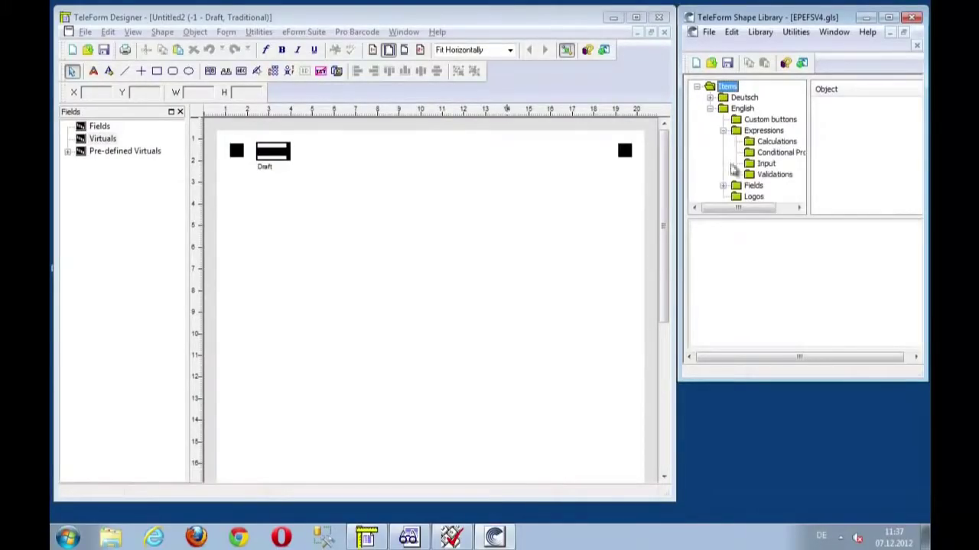
click(774, 142)
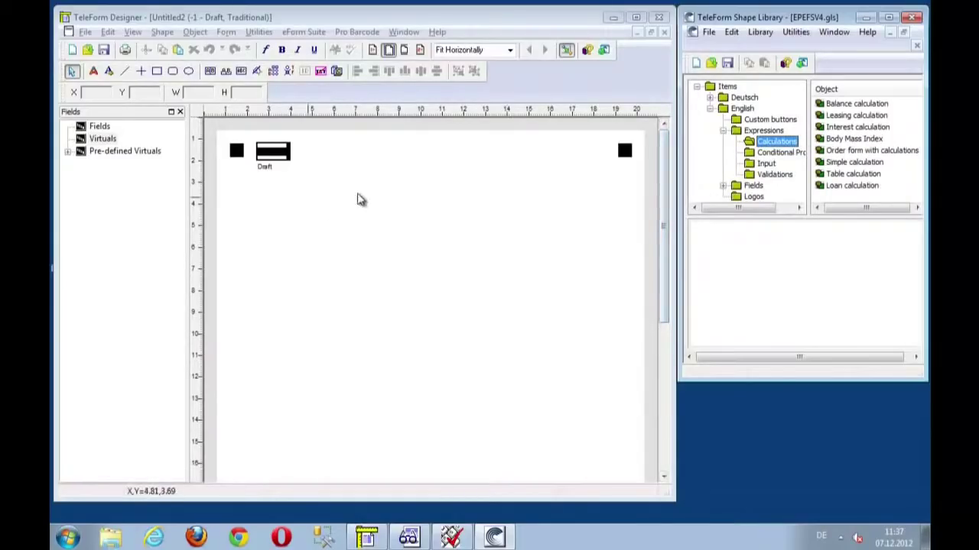
Drag the Balance calculation sample onto the form just below the top marks.
drag(847, 107, 556, 174)
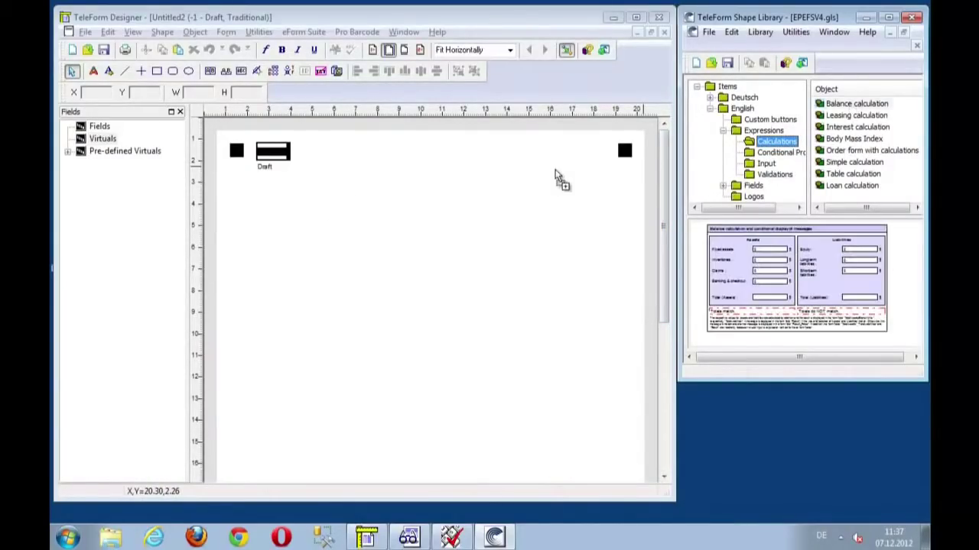
drag(282, 176, 235, 185)
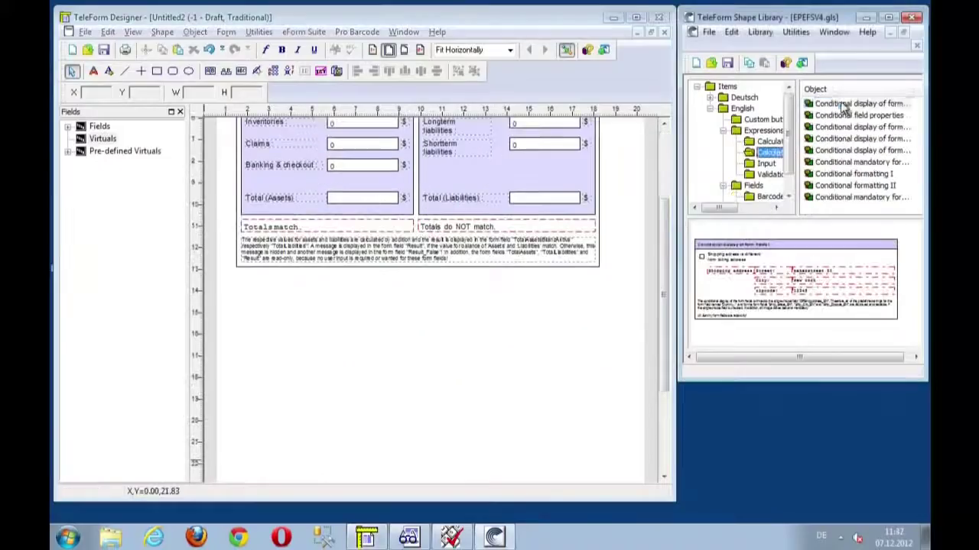
Place Conditional display of form fields I, then Conditional mandatory form fields I beneath it.
click(844, 106)
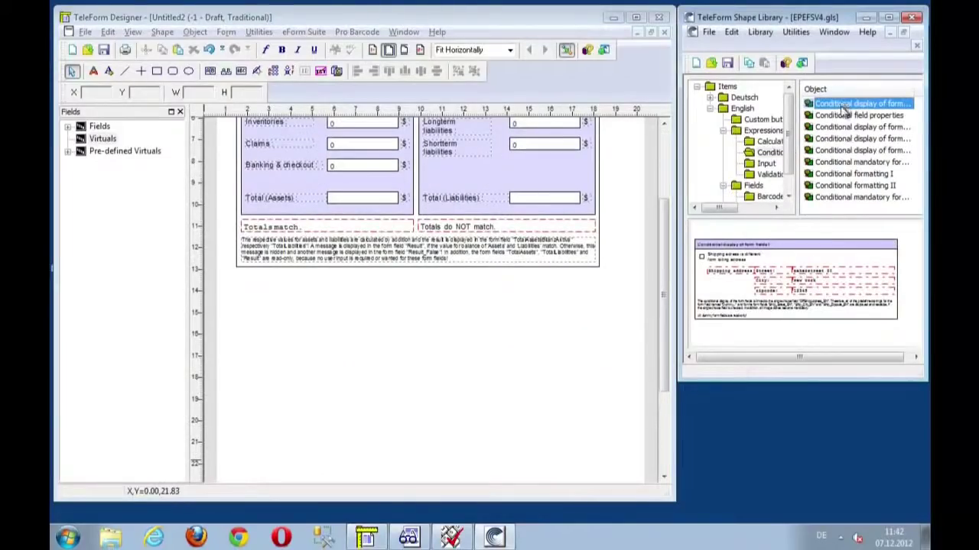
drag(843, 109, 239, 284)
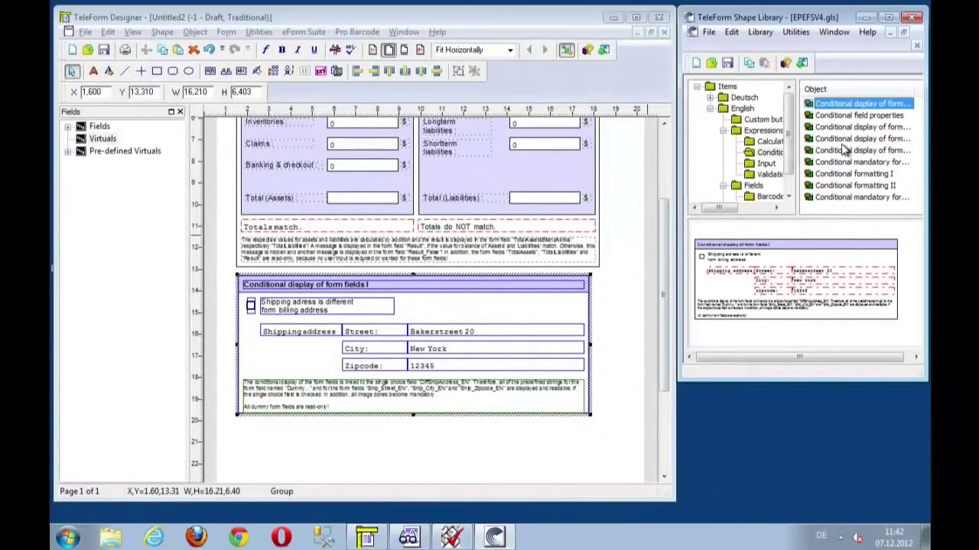
click(862, 175)
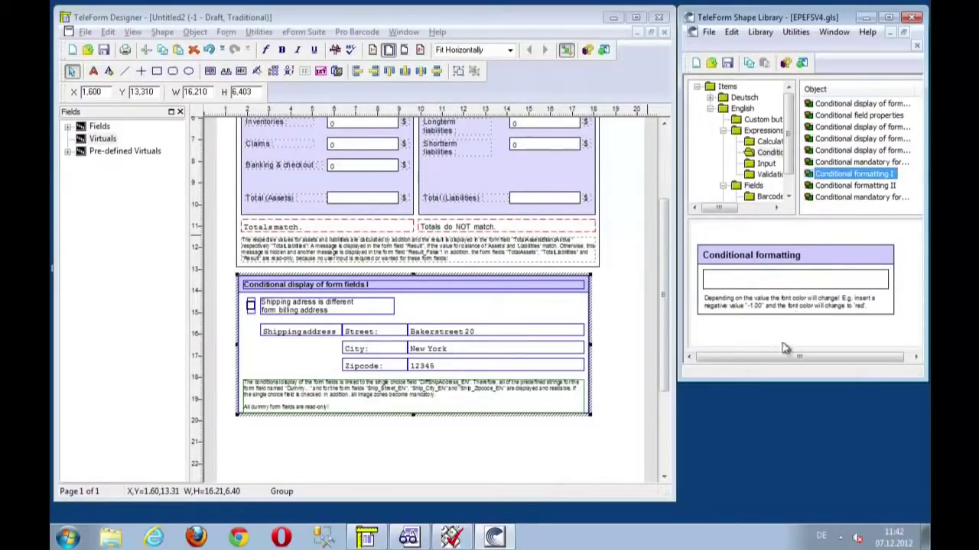
click(846, 163)
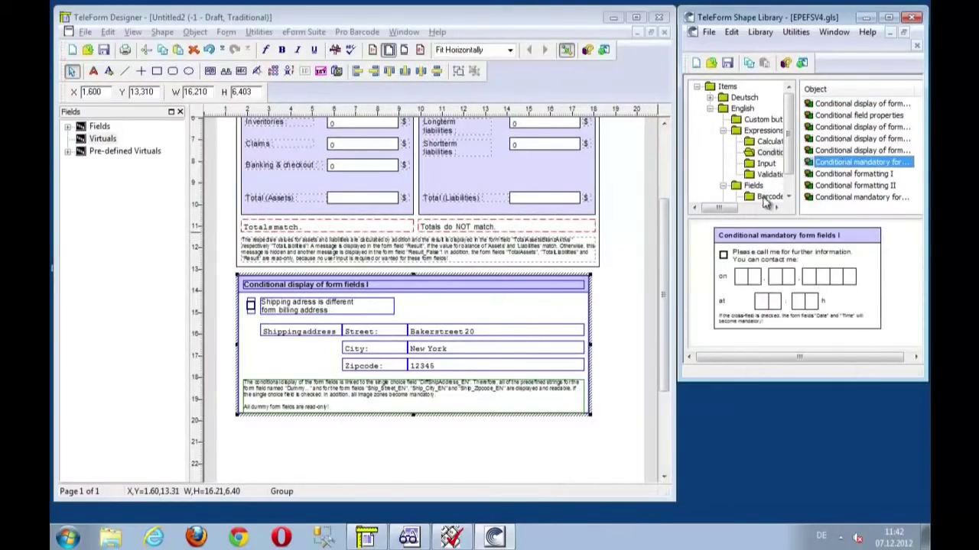
drag(667, 242, 670, 320)
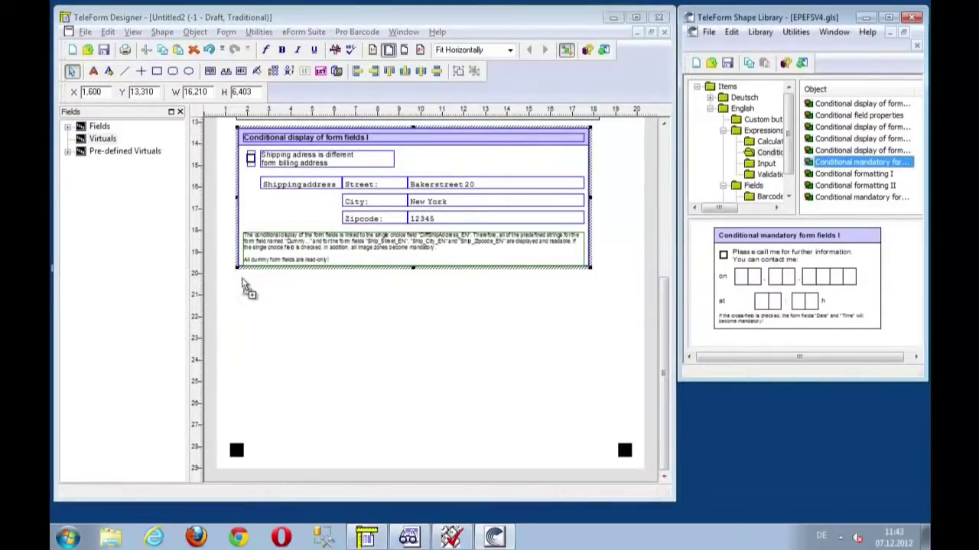
drag(243, 283, 243, 285)
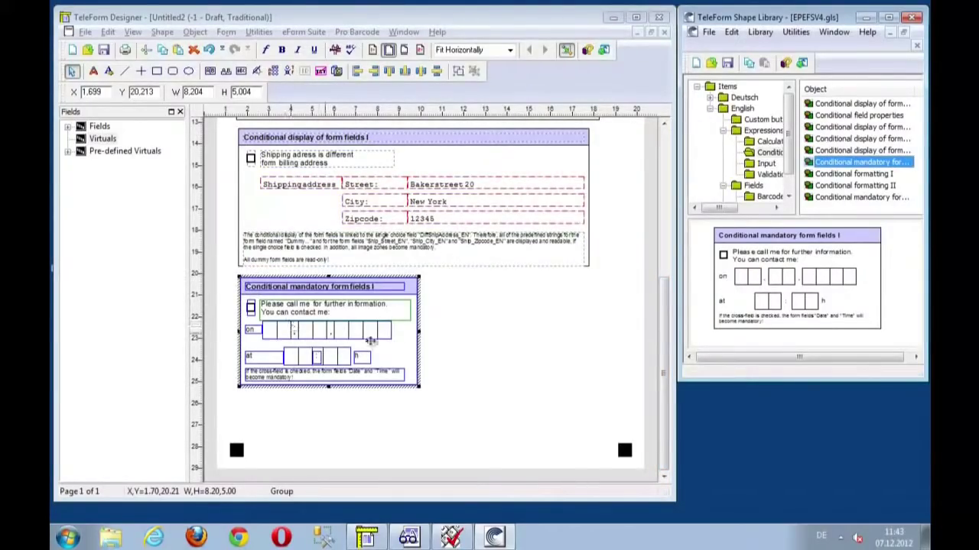
scroll(786, 176, down, 1)
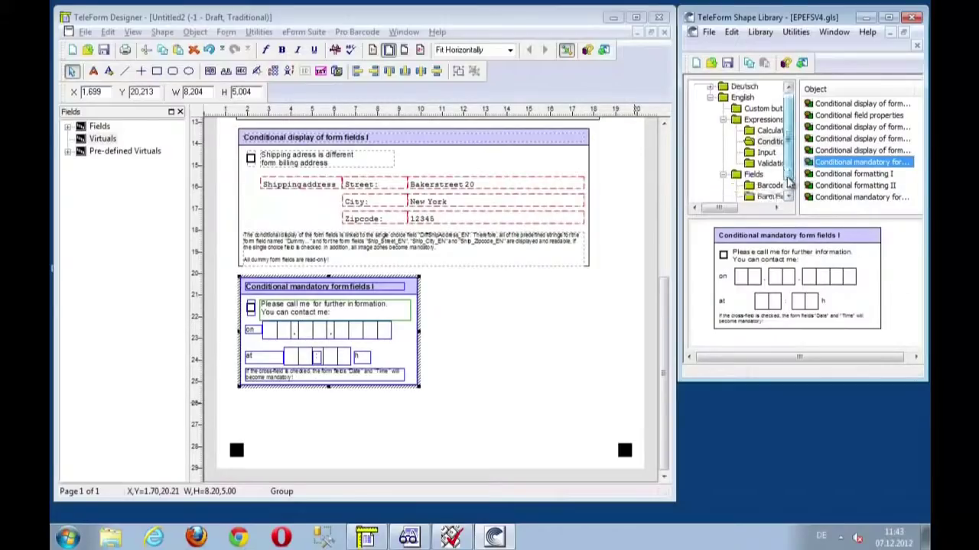
Place the eForm Suite logo beside the mandatory block and enlarge it to about 7.2 × 6.7.
click(761, 198)
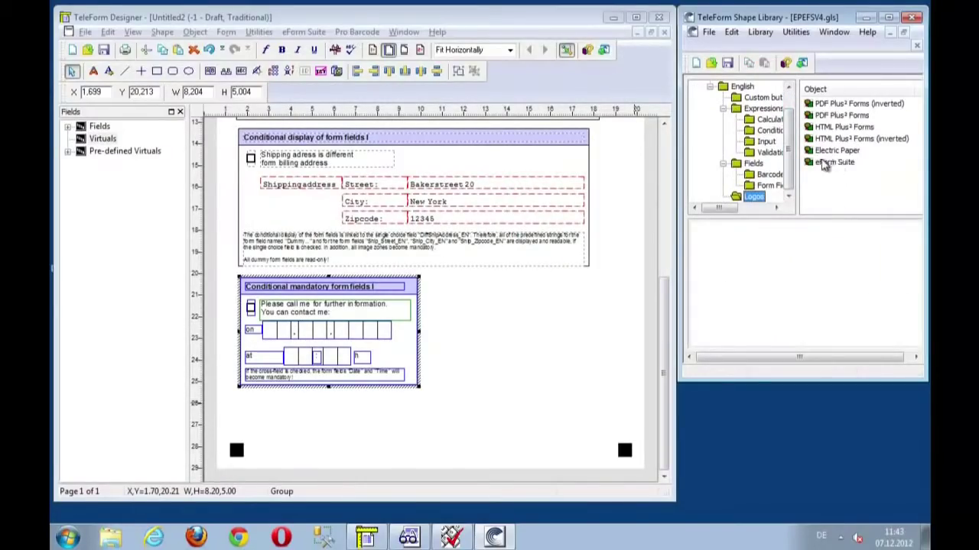
click(838, 162)
drag(841, 172, 453, 285)
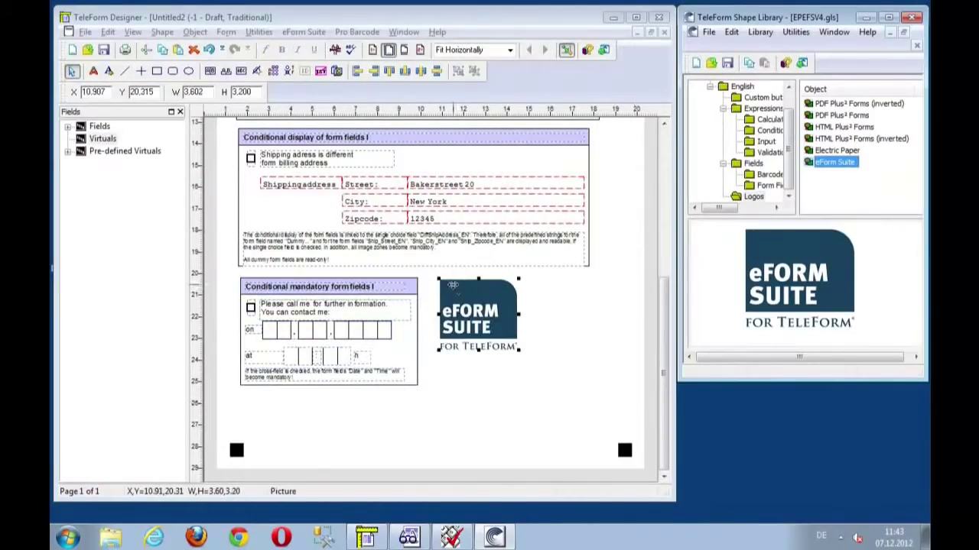
click(522, 355)
click(517, 352)
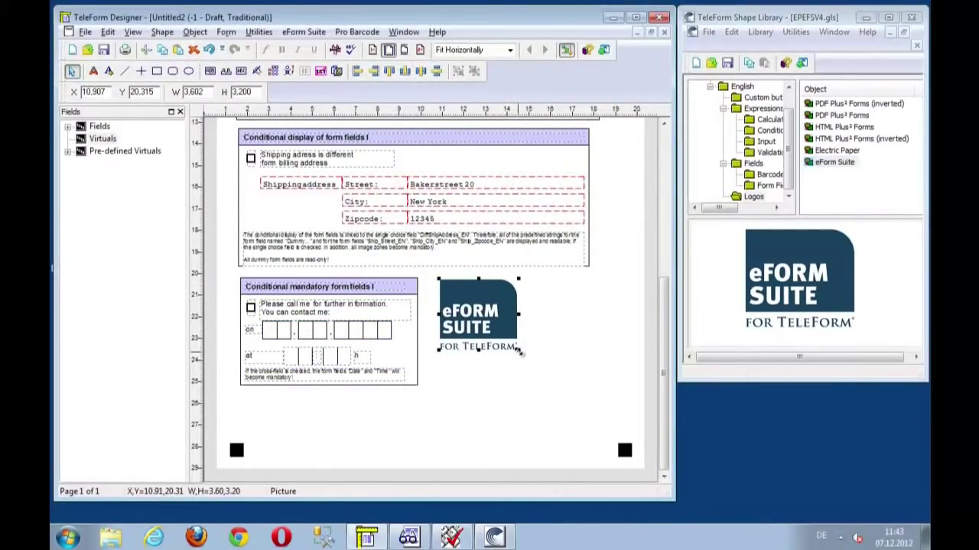
drag(518, 349, 593, 421)
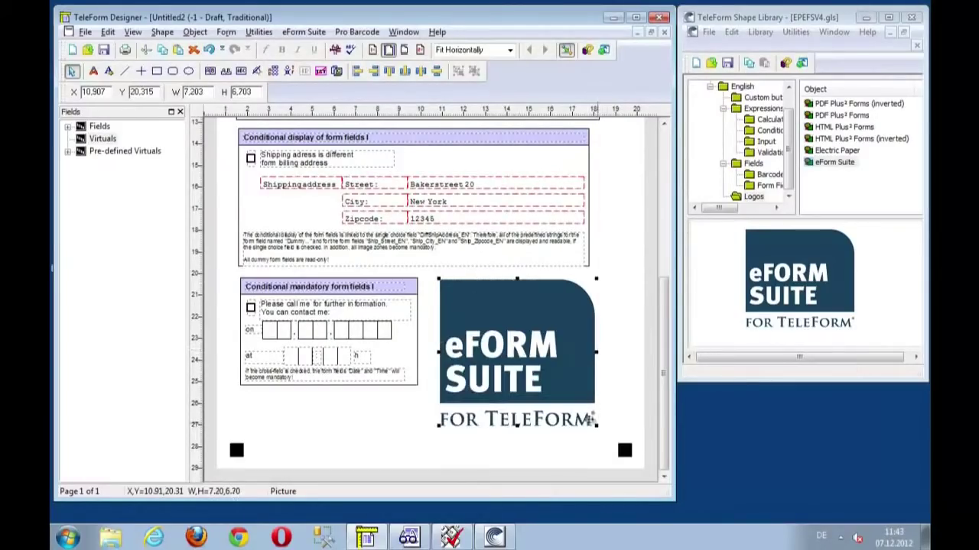
Insert a new page after the current one and place Conditional mandatory form fields II on it.
click(108, 31)
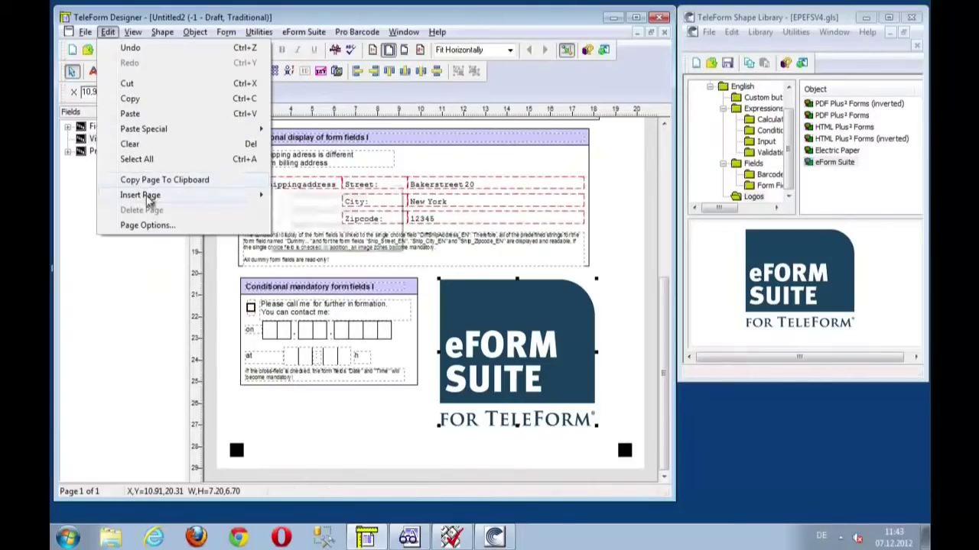
mouse_move(149, 195)
click(316, 212)
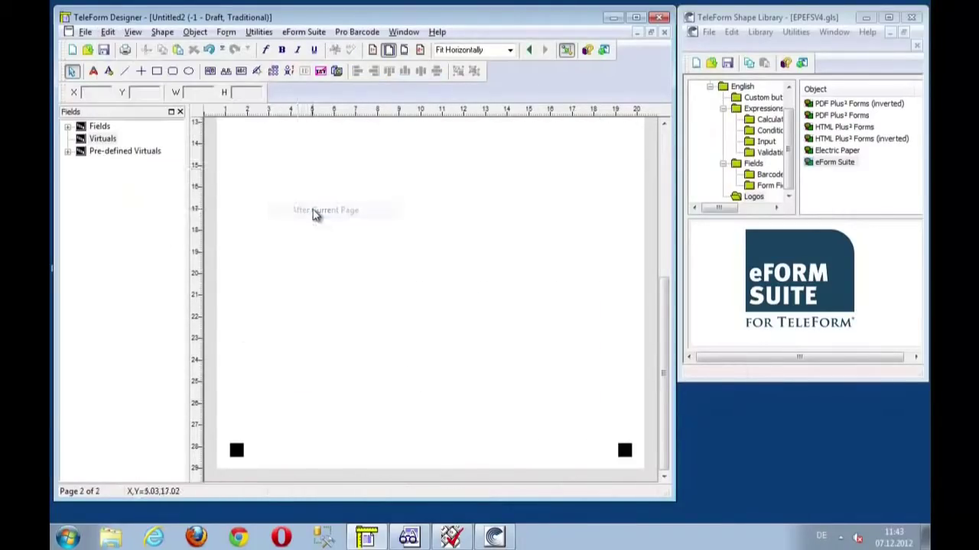
drag(670, 302, 655, 130)
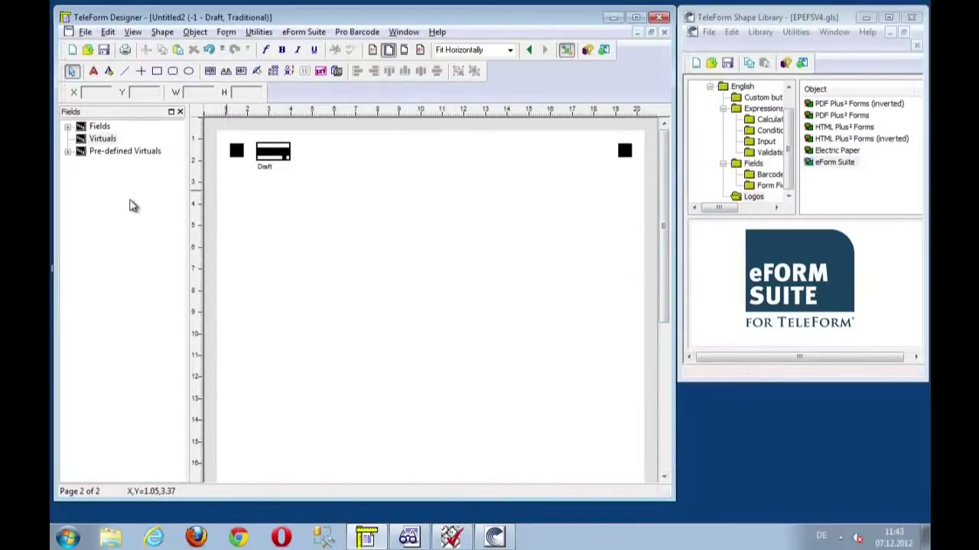
click(768, 130)
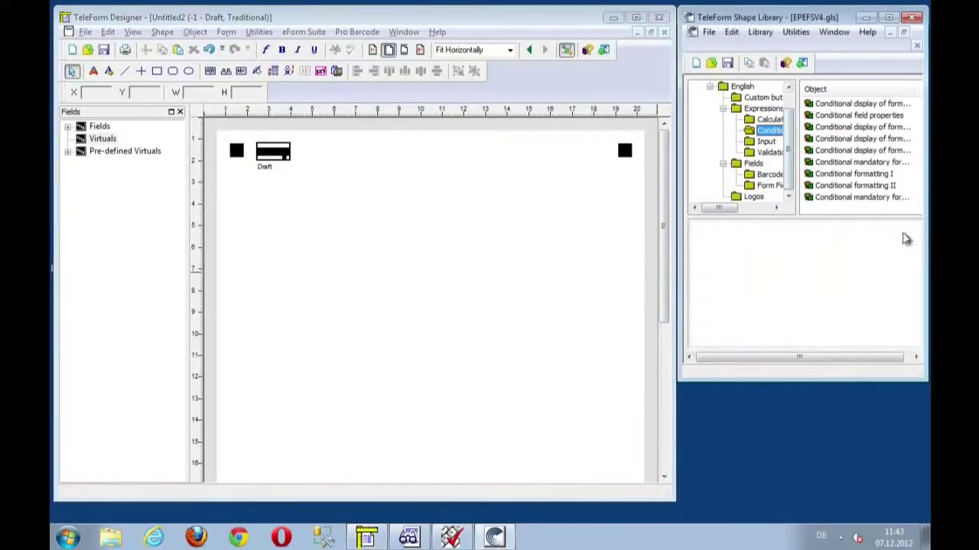
drag(846, 200, 239, 179)
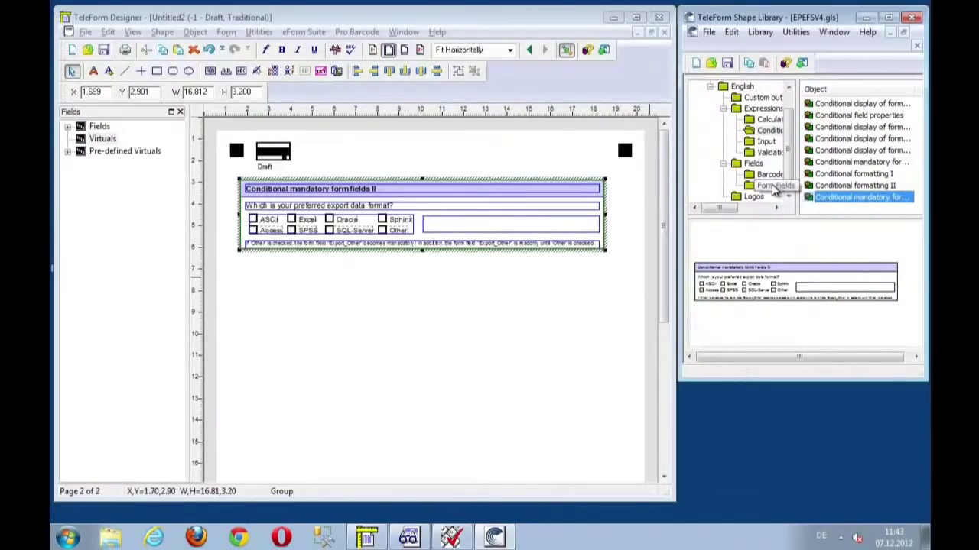
Add the Filter choice fields block below the first group on page 2.
click(767, 142)
click(849, 116)
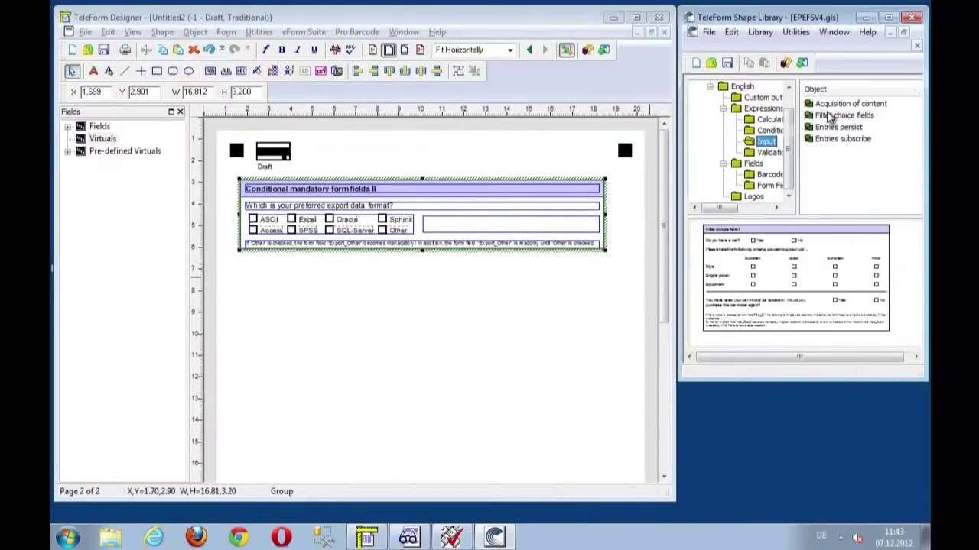
drag(852, 115, 245, 268)
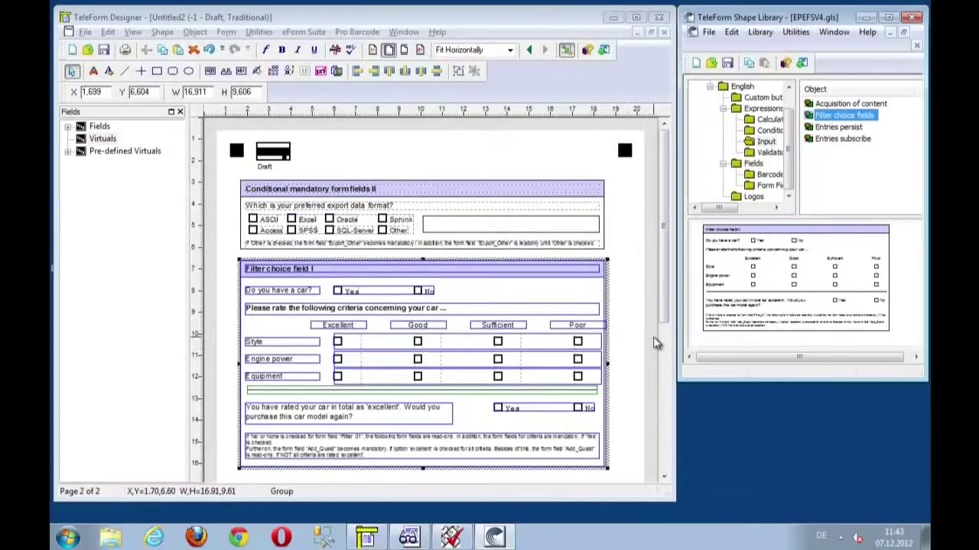
drag(663, 313, 663, 454)
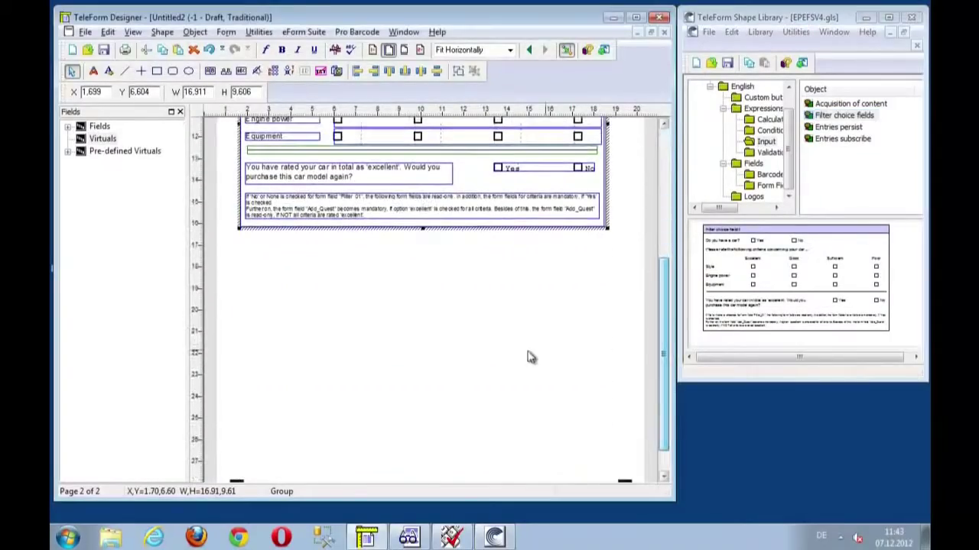
click(427, 338)
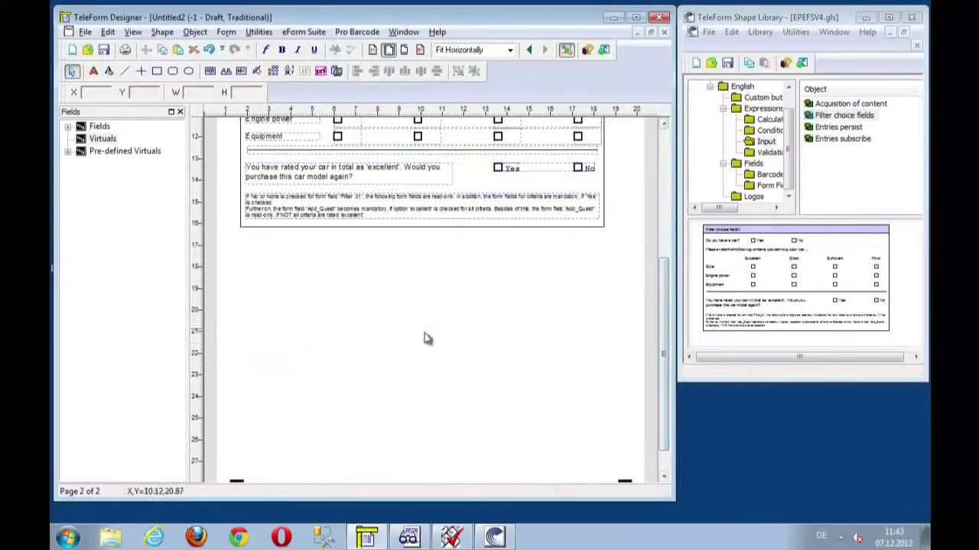
Add a Signature block below the filter choice fields.
click(792, 182)
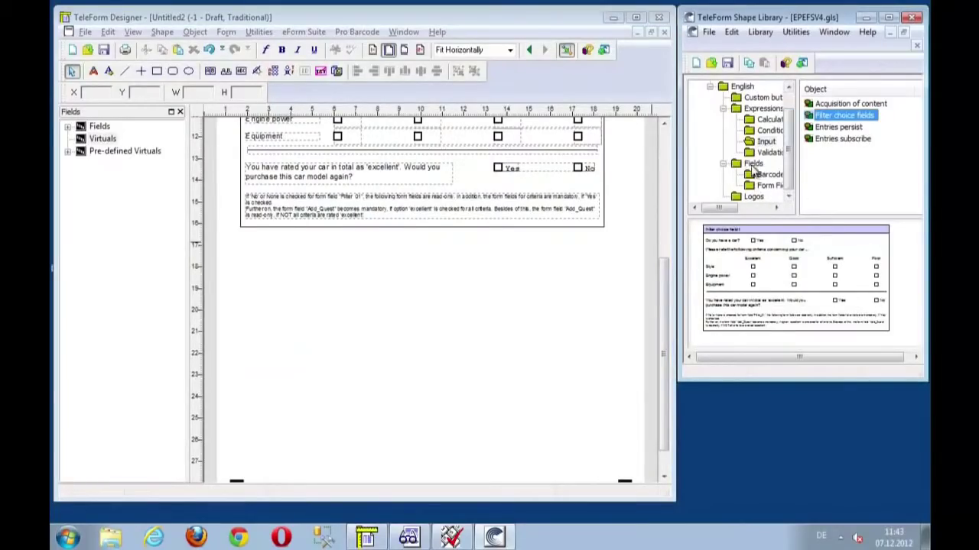
click(765, 174)
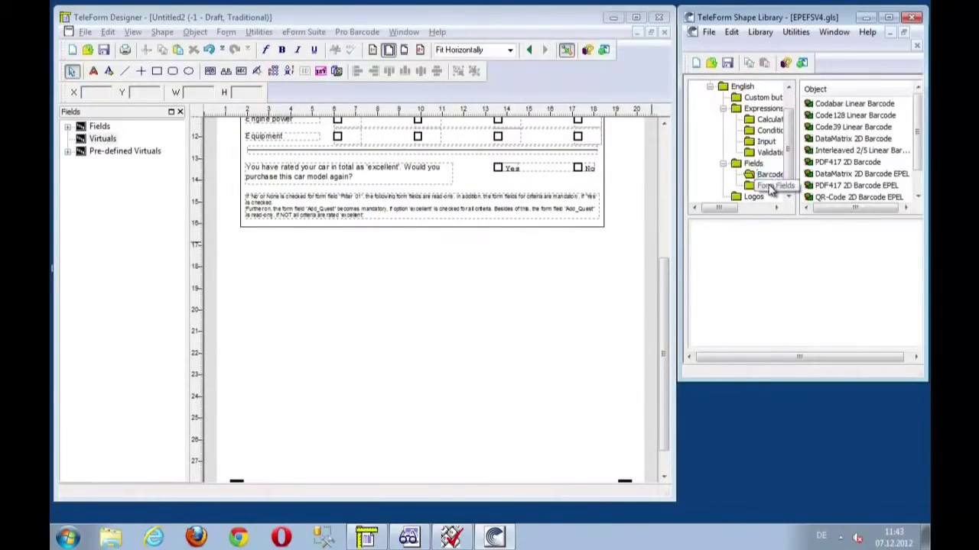
click(770, 186)
mouse_move(838, 177)
mouse_down()
mouse_move(295, 280)
mouse_move(251, 240)
mouse_up()
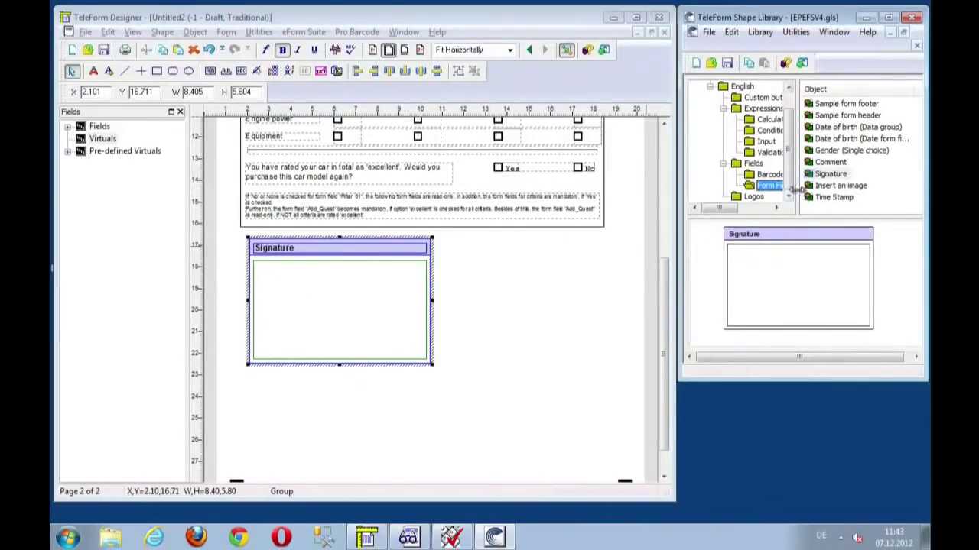
Place the Insert an image block beside Signature, widened to 7.9 and shortened to about 10.4.
click(839, 186)
mouse_move(839, 192)
mouse_down()
mouse_move(459, 258)
mouse_move(444, 239)
mouse_up()
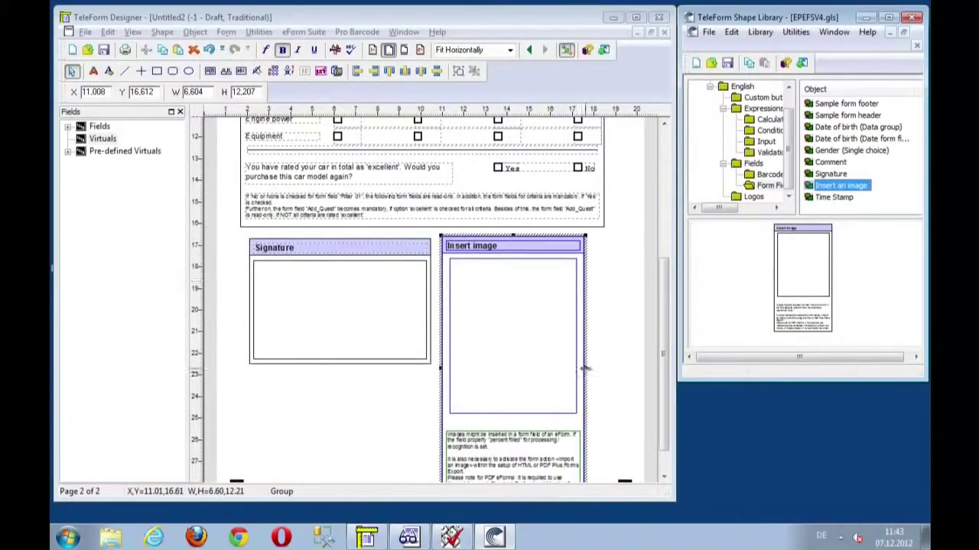
drag(585, 368, 612, 368)
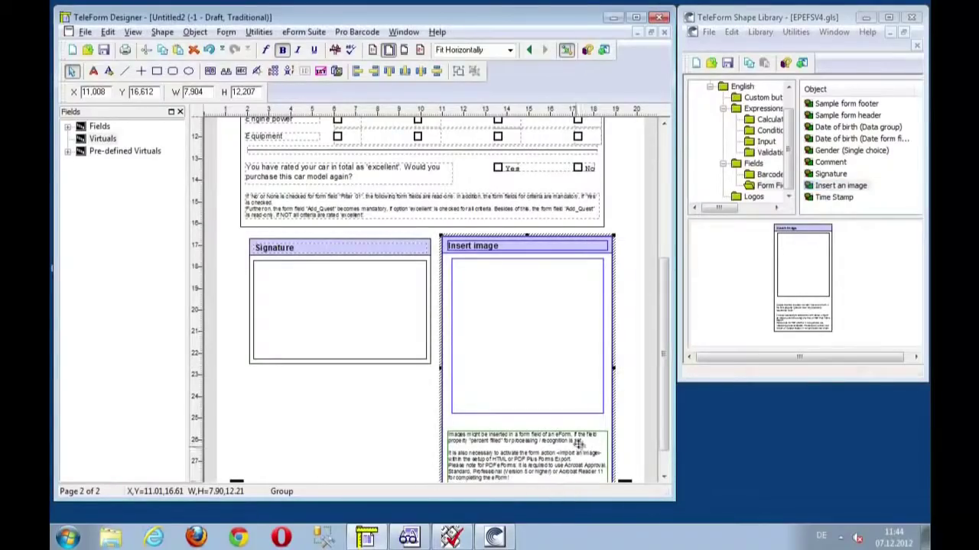
click(664, 476)
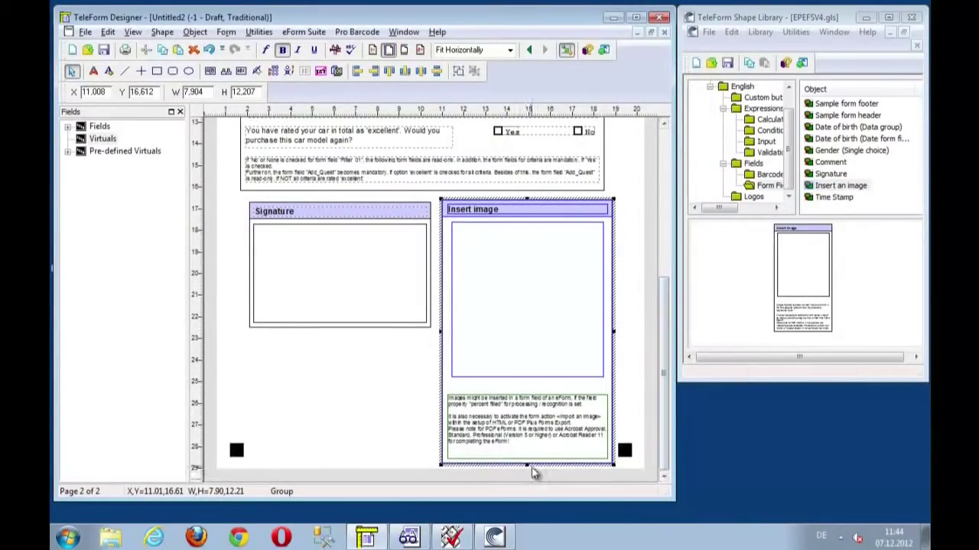
drag(526, 464, 525, 427)
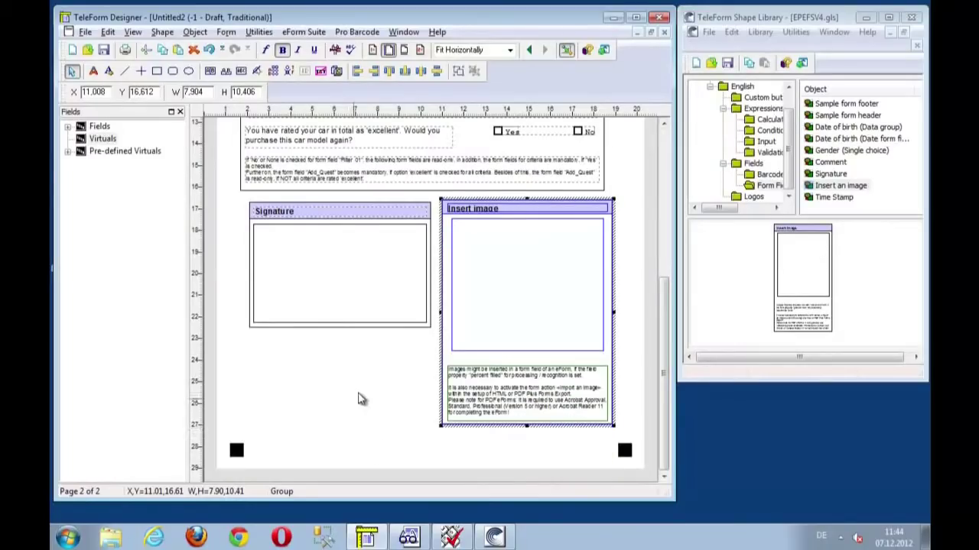
Add the Current time stamp block below the Signature block.
click(837, 200)
mouse_move(845, 198)
mouse_down()
mouse_move(229, 408)
mouse_move(277, 340)
mouse_move(247, 346)
mouse_up()
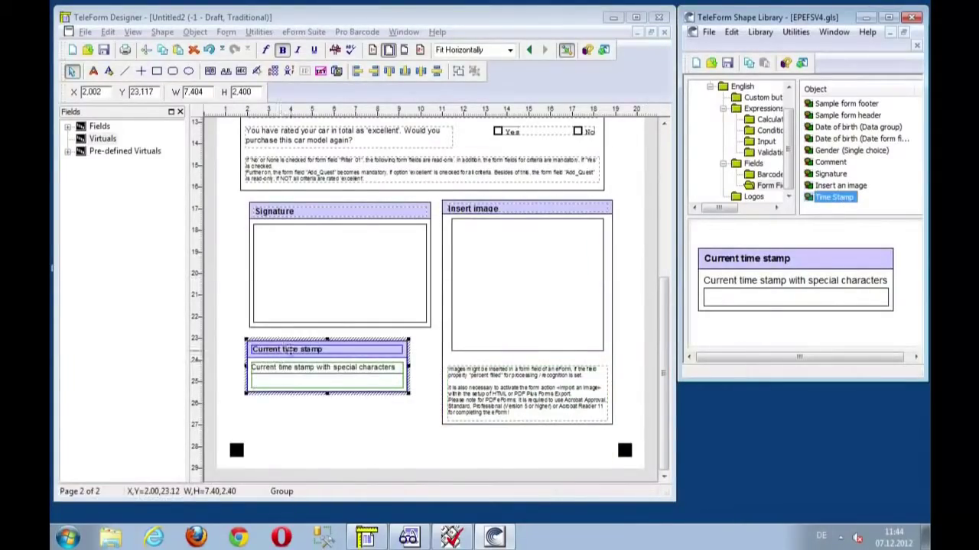
click(346, 442)
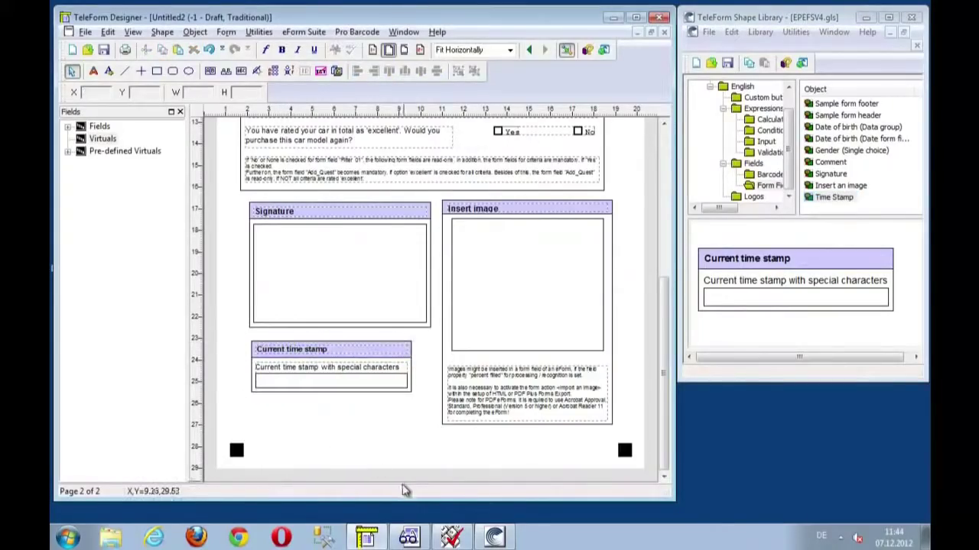
Save the form as eFormSuiteDemo in the template folder, receiving form ID 63537.
scroll(446, 367, up, 2)
scroll(445, 366, up, 5)
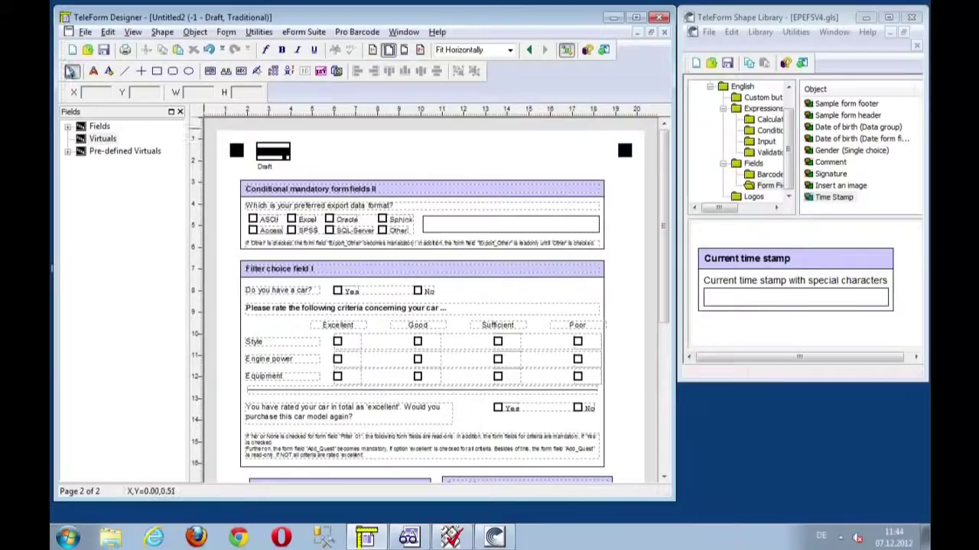
click(85, 32)
click(125, 111)
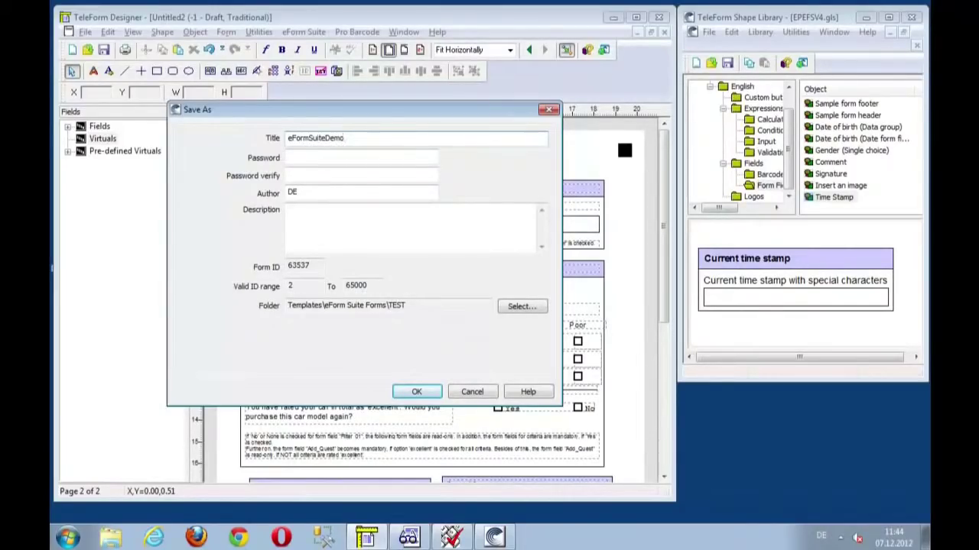
click(417, 391)
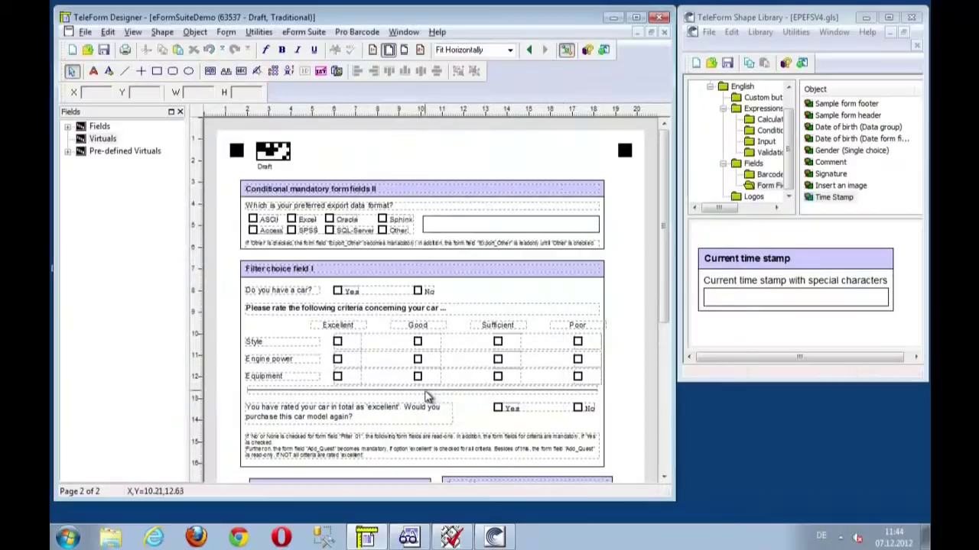
Turn on image generation from electronic receives in the form's properties.
click(226, 32)
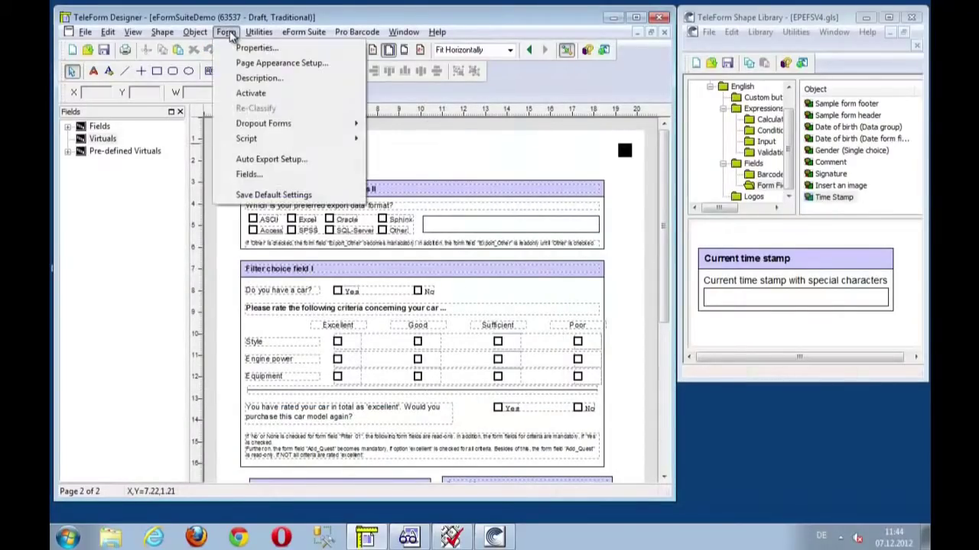
click(243, 41)
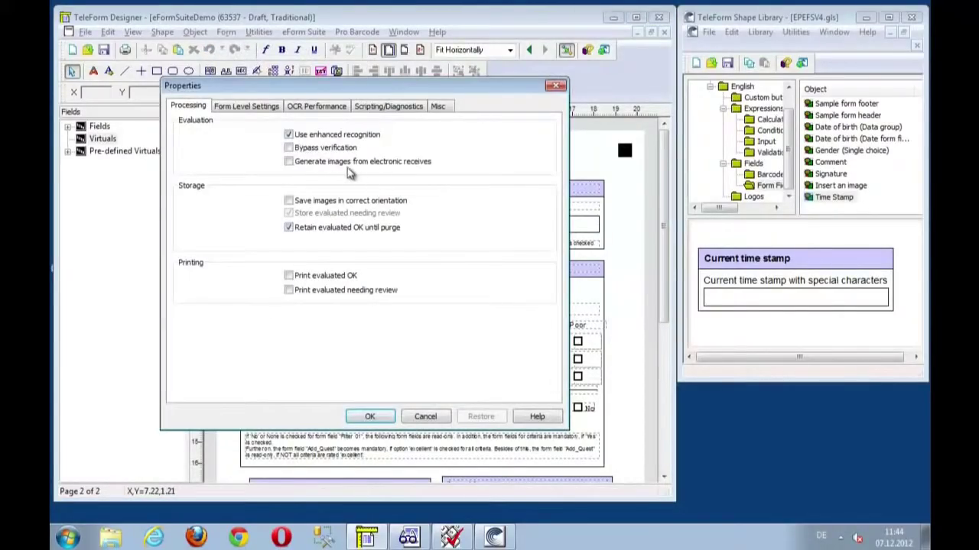
click(289, 162)
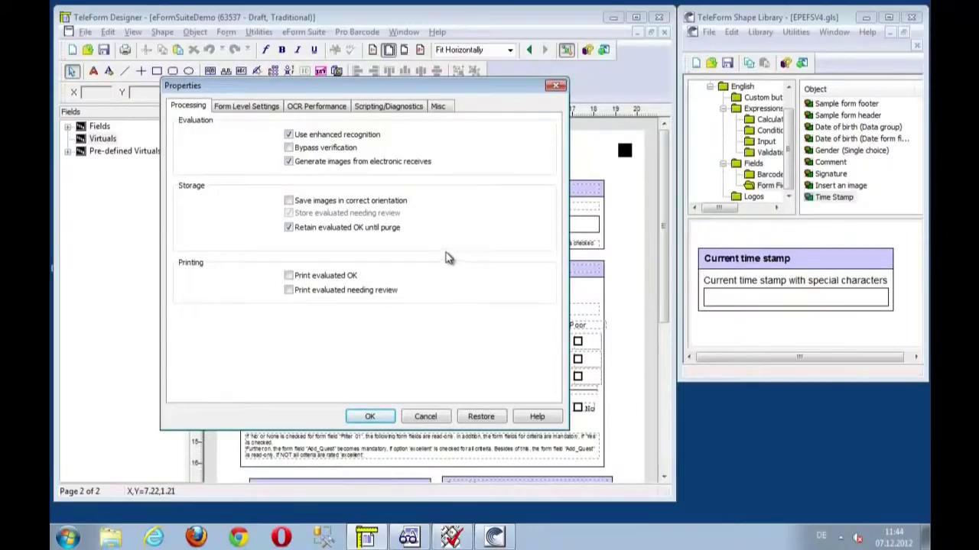
click(370, 418)
Create a new automatic export entry using the Capture to Directory V2 format.
click(228, 33)
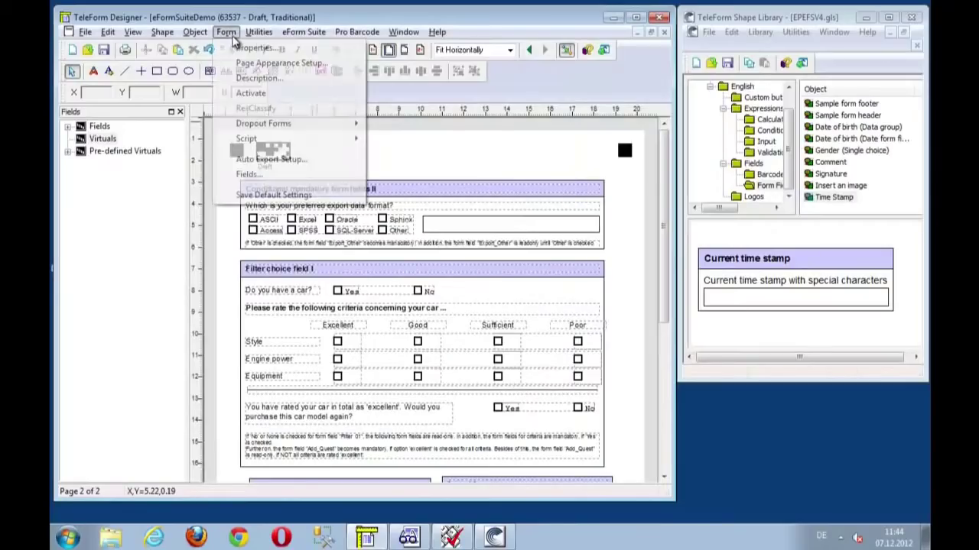
click(277, 159)
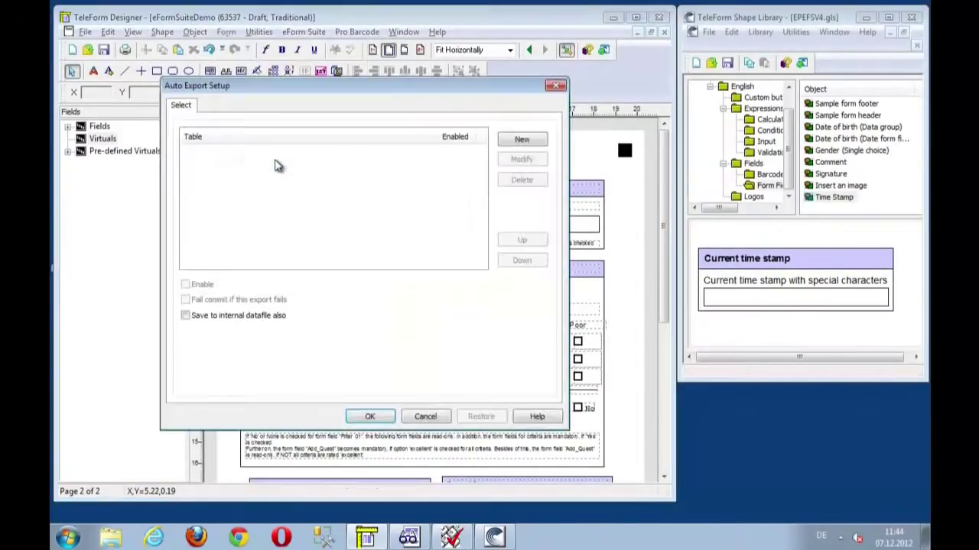
click(520, 141)
click(330, 136)
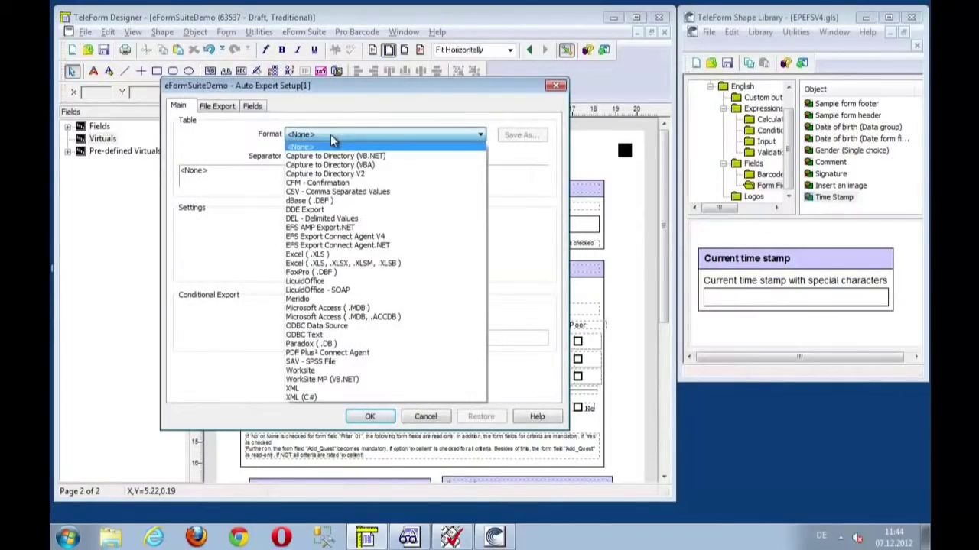
click(357, 175)
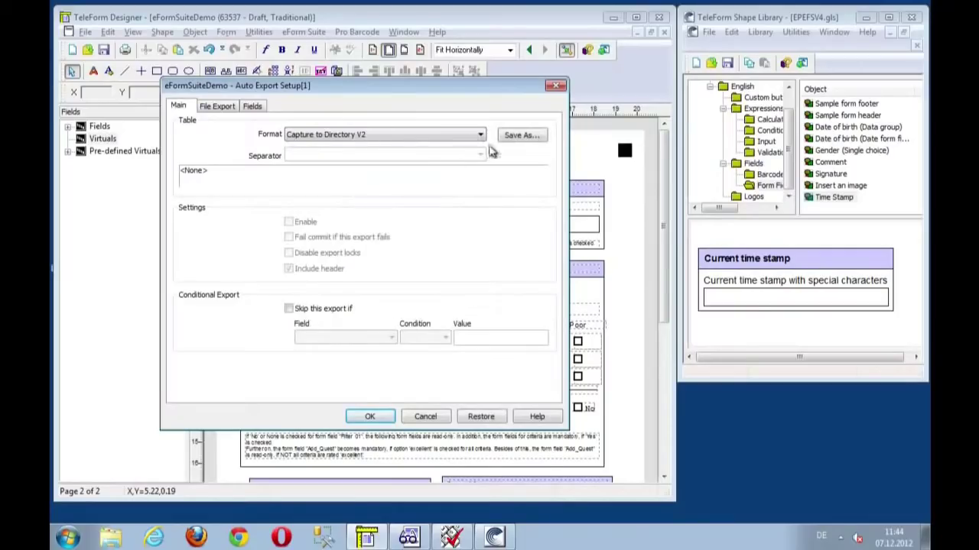
click(502, 139)
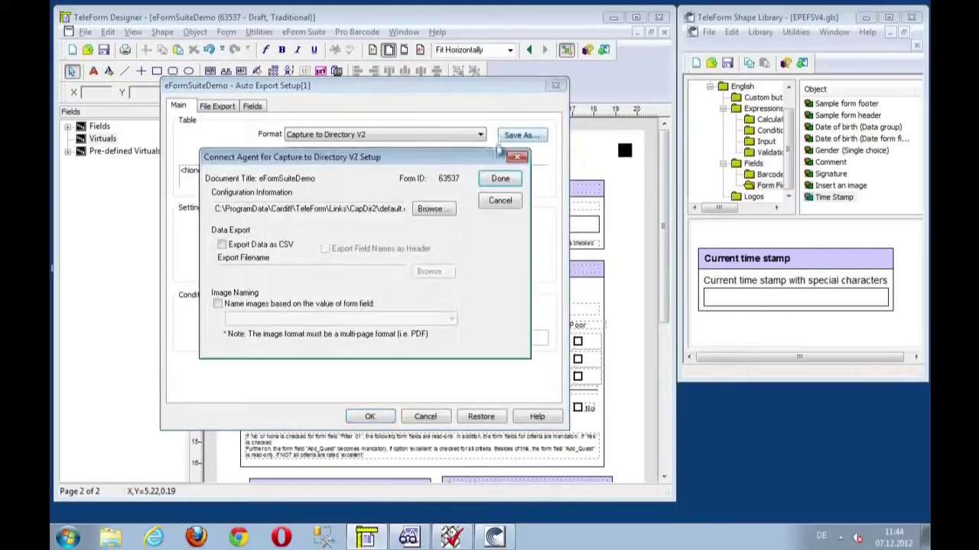
Save the directory capture configuration as exp.cfg in the exp folder, replacing the existing file.
click(423, 211)
click(294, 194)
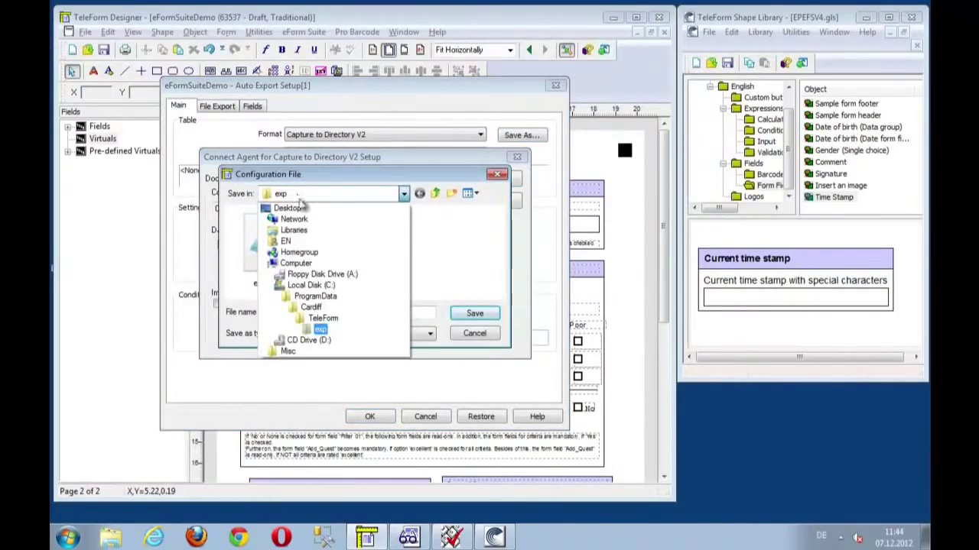
click(321, 330)
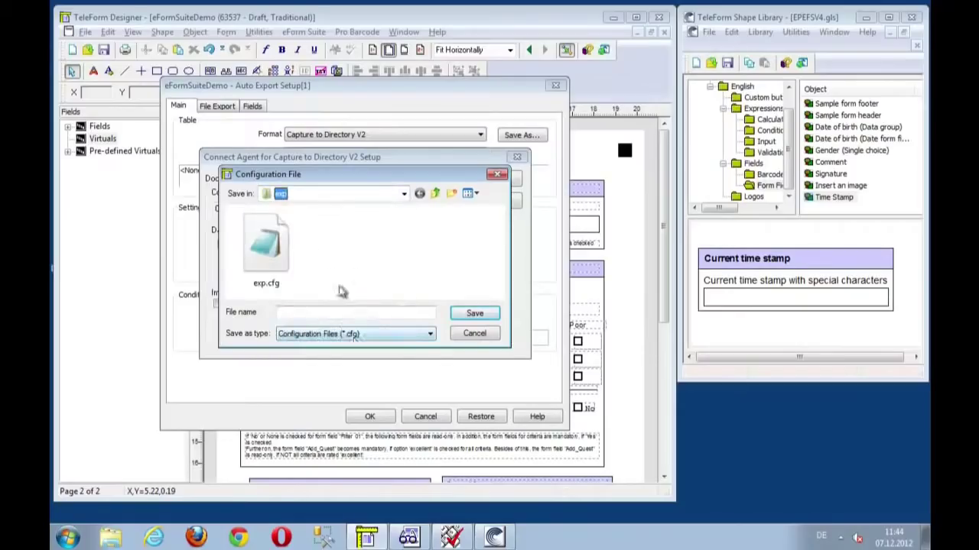
click(382, 421)
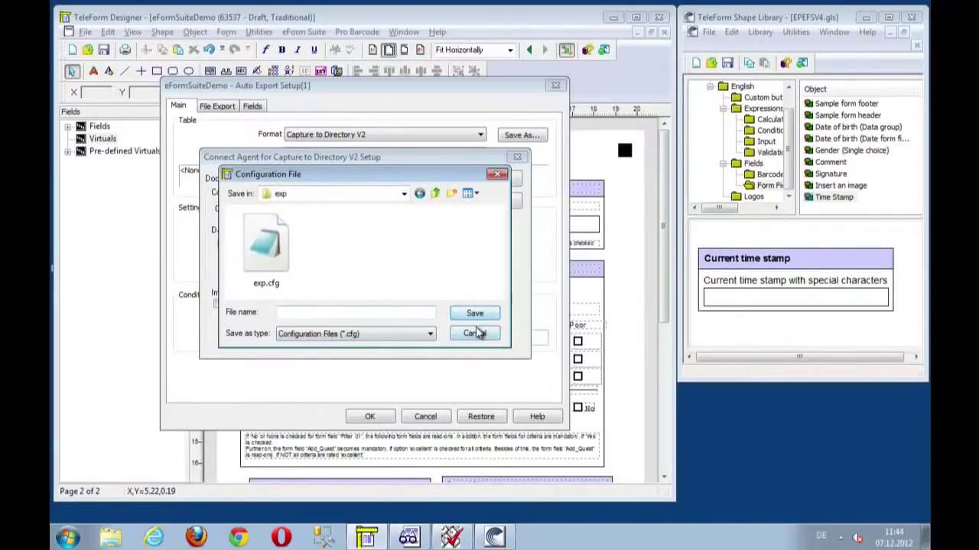
click(392, 313)
text(ext)
key(BackSpace)
text(p)
key(Return)
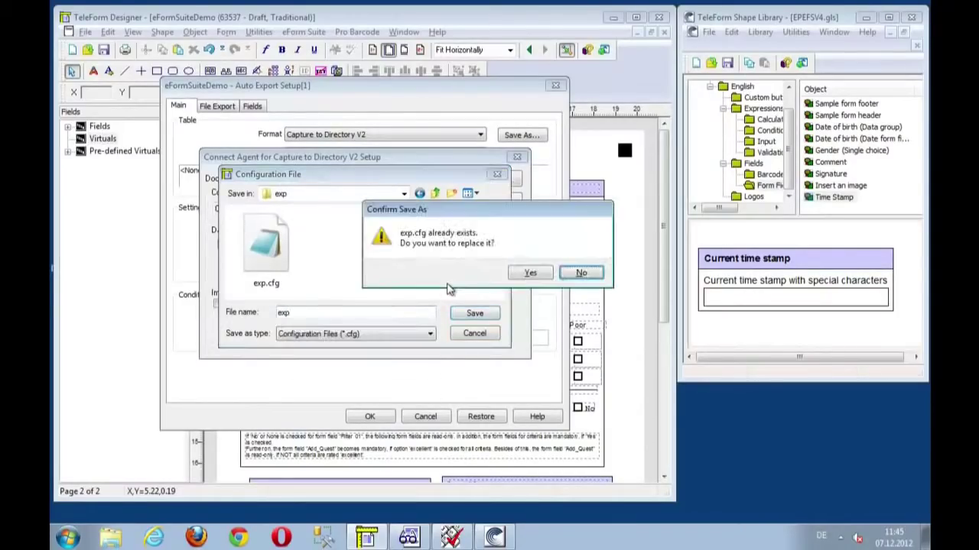
click(536, 275)
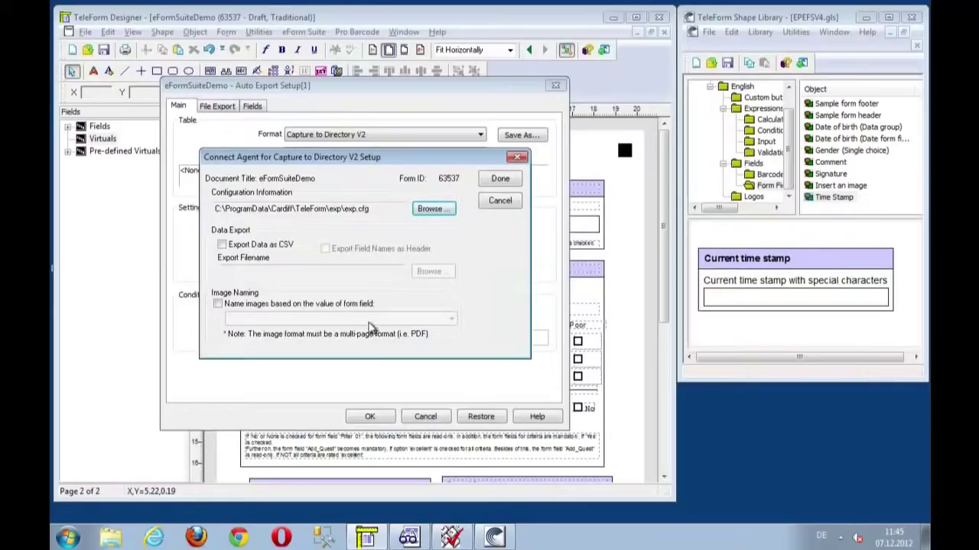
click(499, 182)
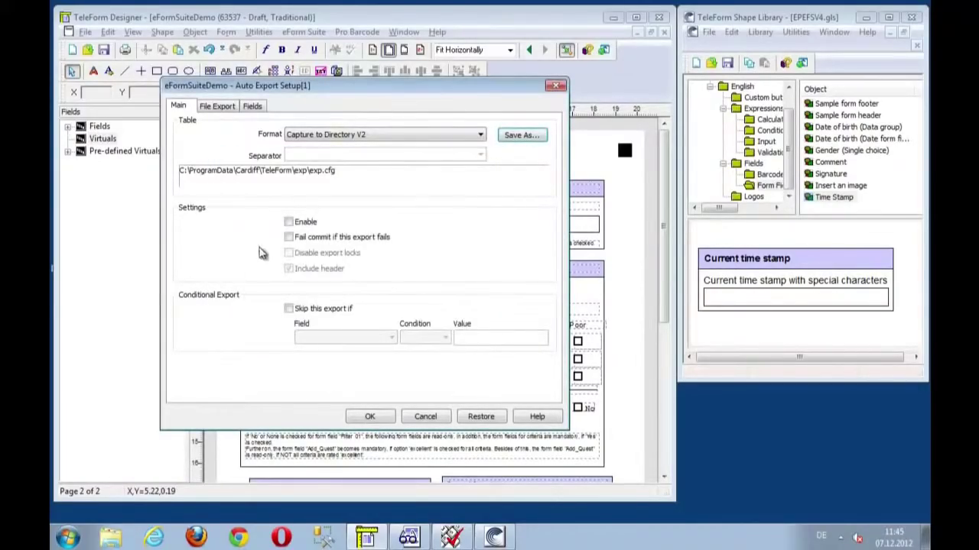
Enable the new automatic export and confirm the export setup.
click(298, 224)
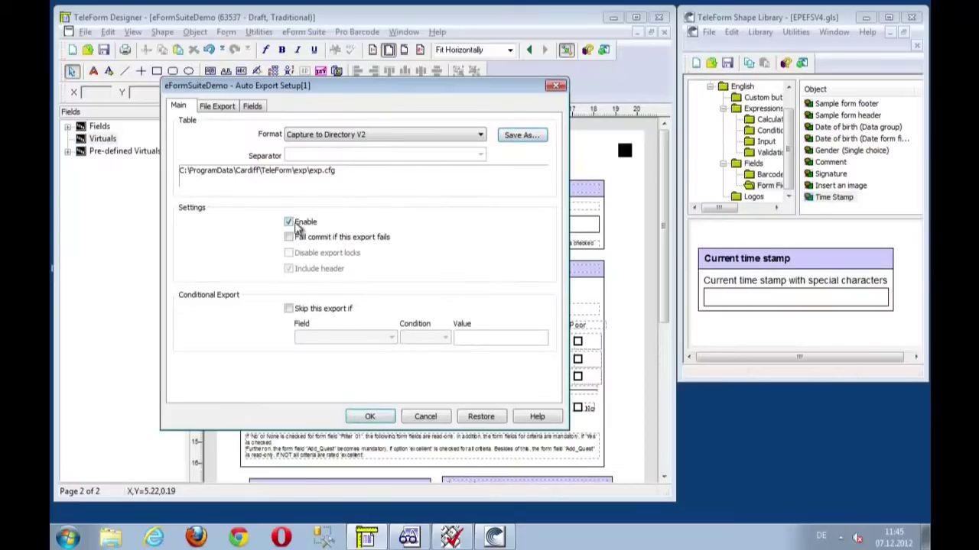
click(370, 417)
click(370, 417)
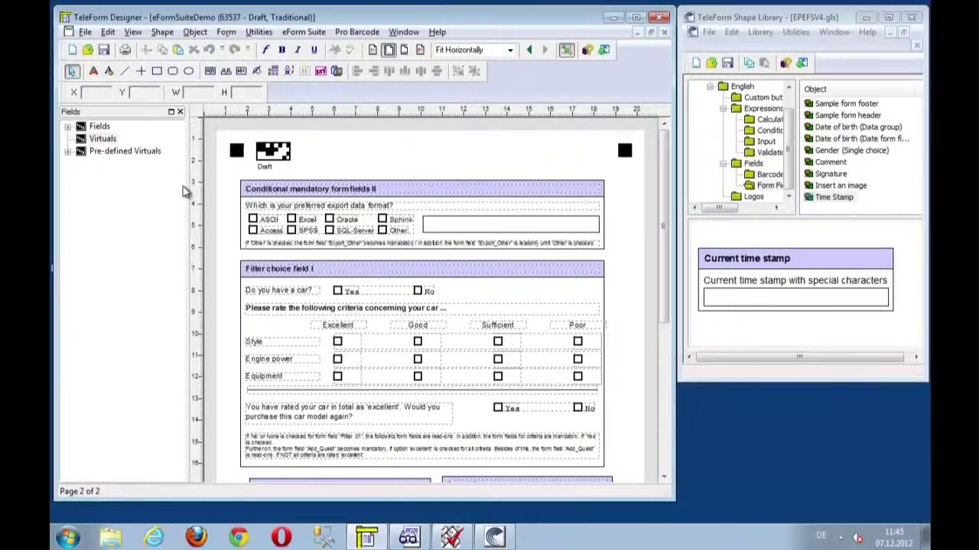
Browse the eForm Suite configuration options and dismiss them without changes.
drag(663, 230, 683, 162)
click(298, 35)
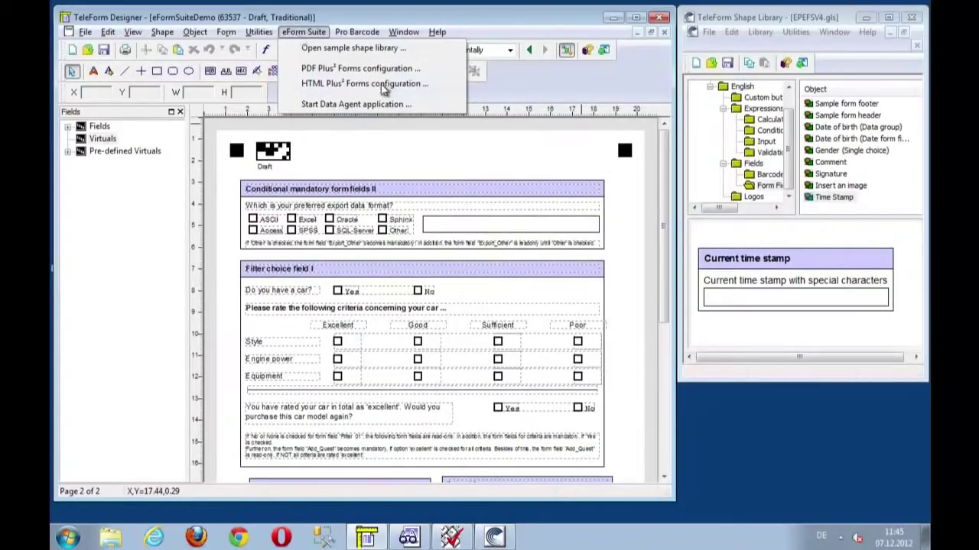
click(408, 161)
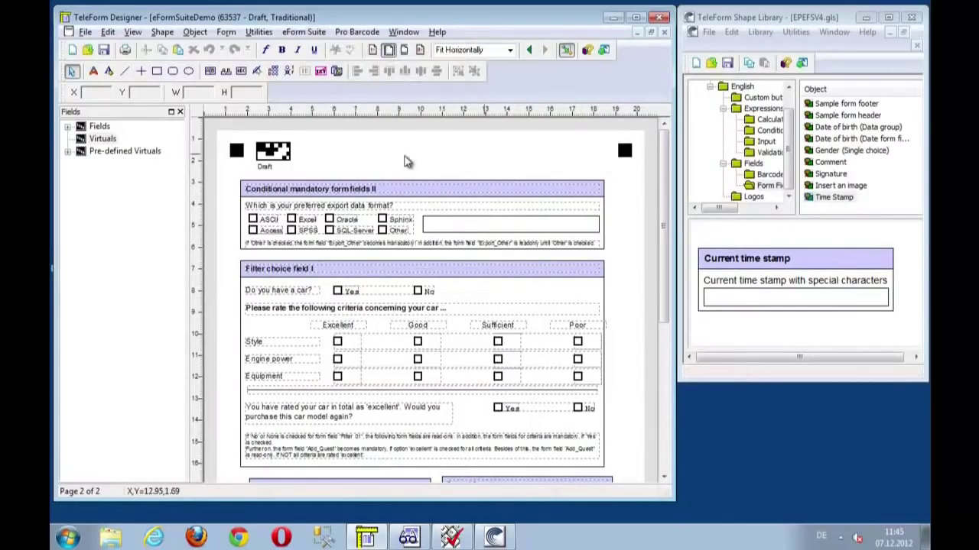
Export the form to file using the HTML Plus Forms Export 5.0 format.
right_click(212, 150)
click(264, 272)
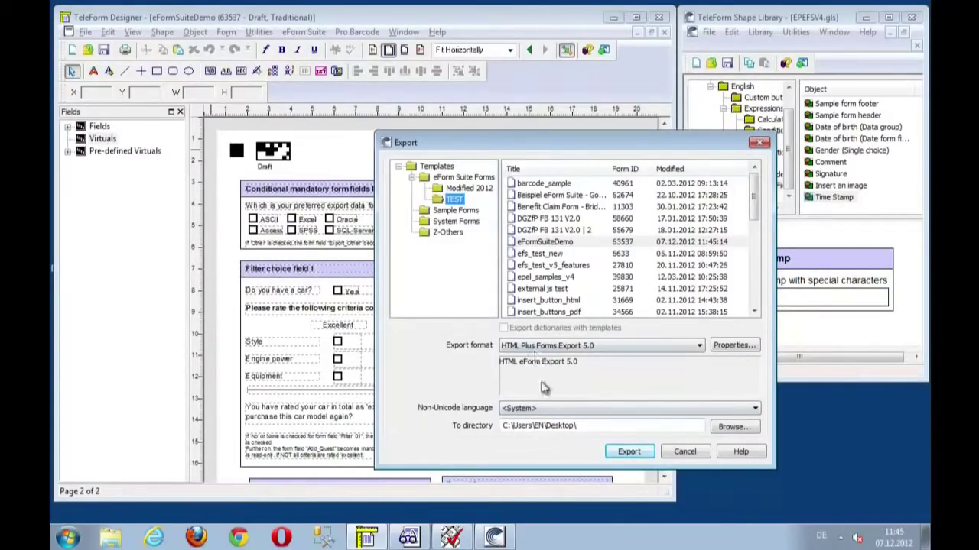
click(525, 347)
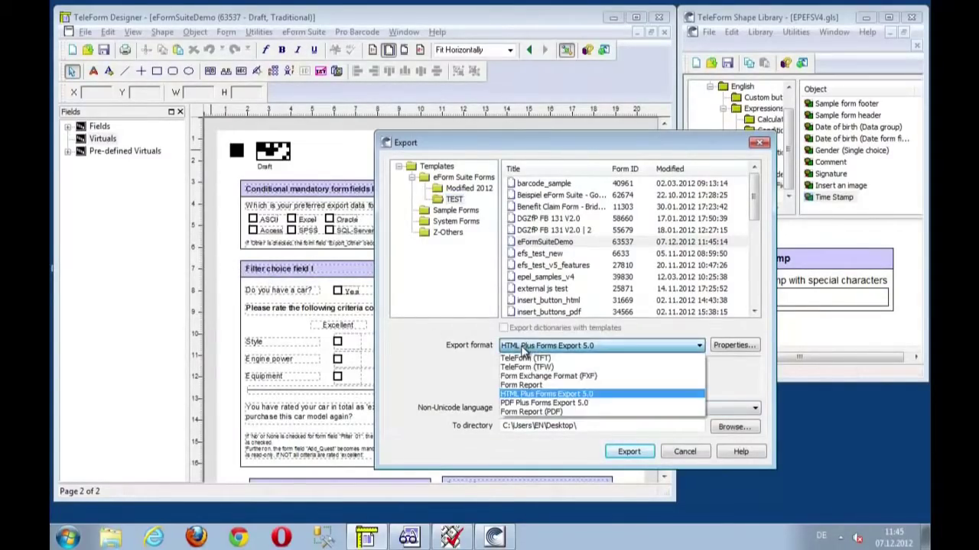
click(525, 348)
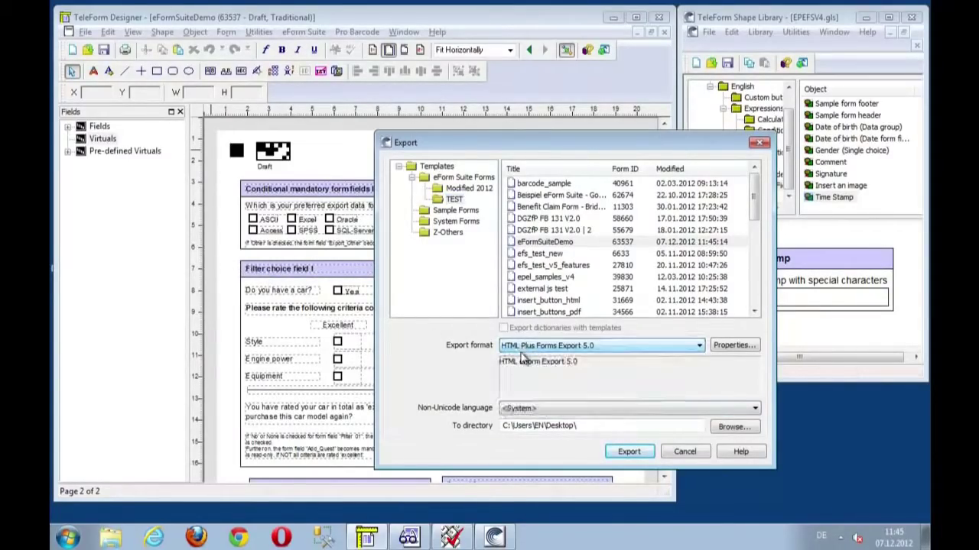
click(629, 452)
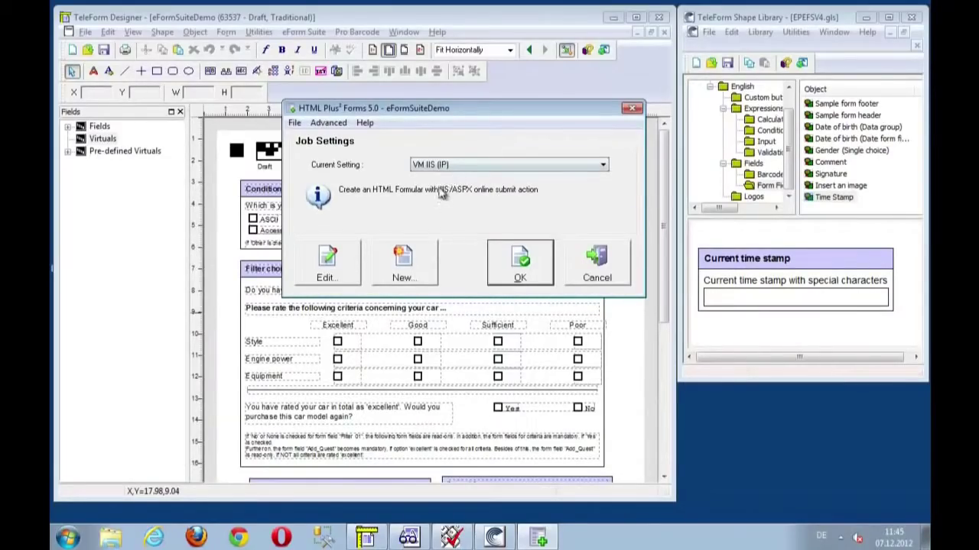
Keep VM IIS (IP) as the job setting and open its Functions for editing.
click(450, 166)
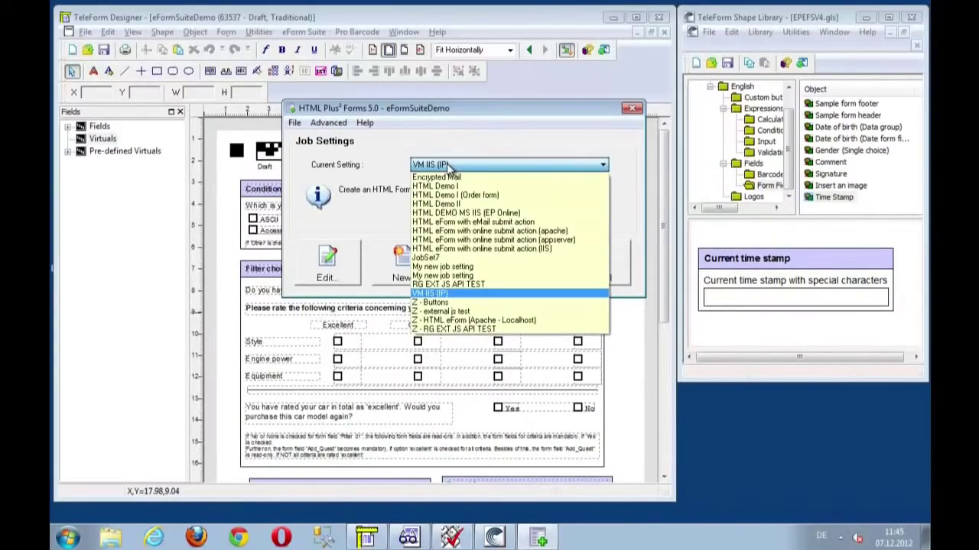
click(450, 166)
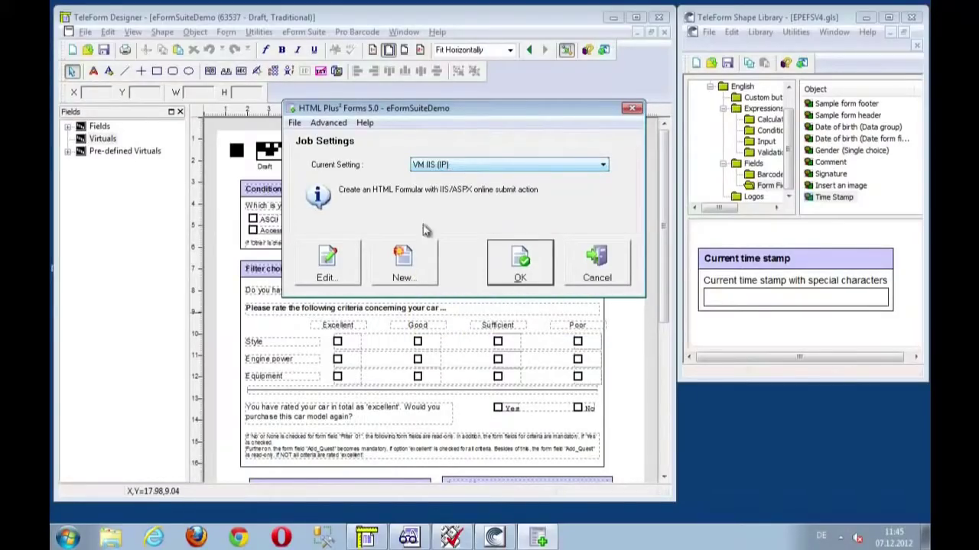
click(341, 279)
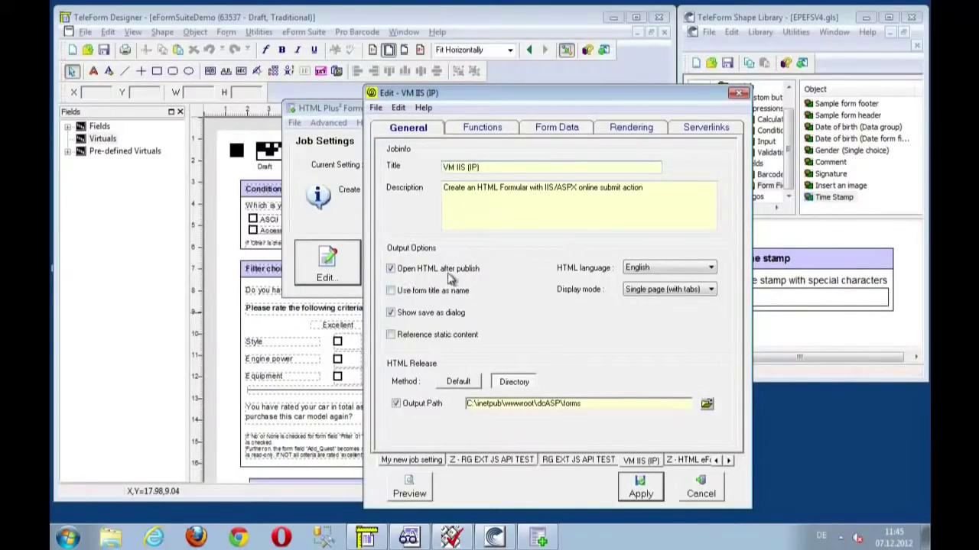
click(482, 128)
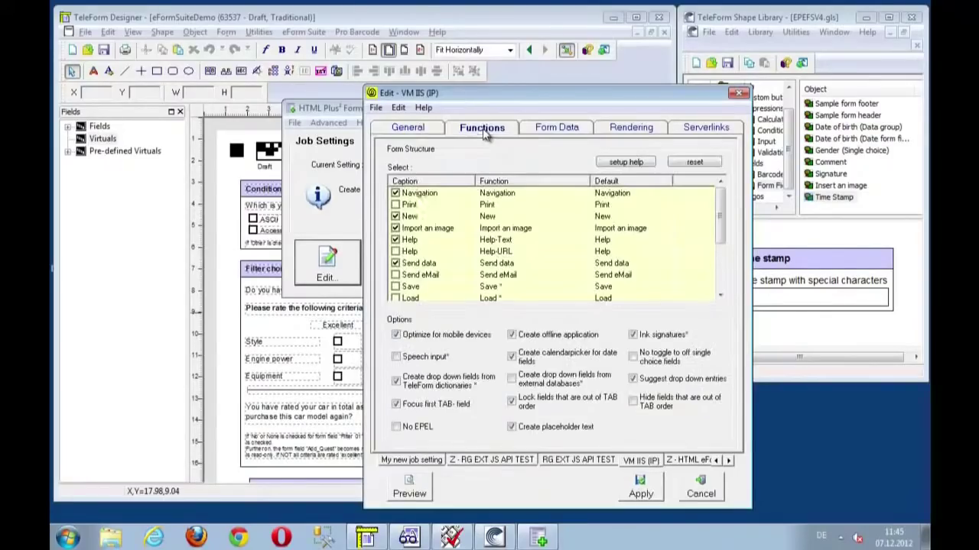
Replace the Help-Text function with the URL-based Help-URL function.
click(422, 229)
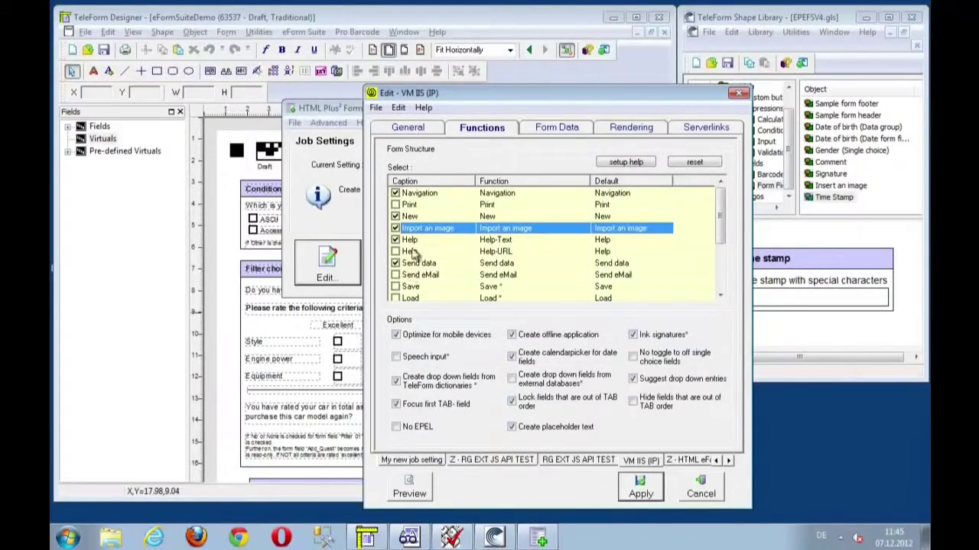
click(417, 241)
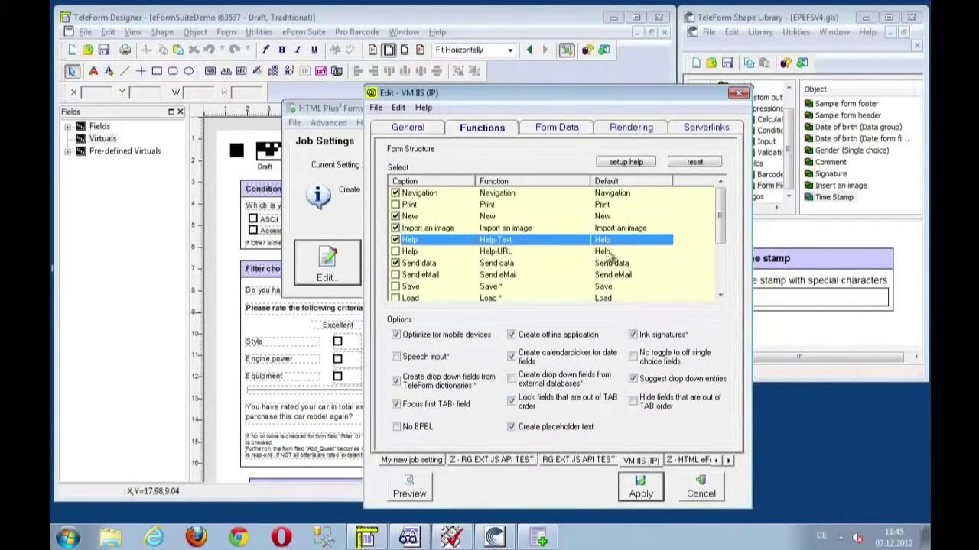
click(620, 162)
click(480, 228)
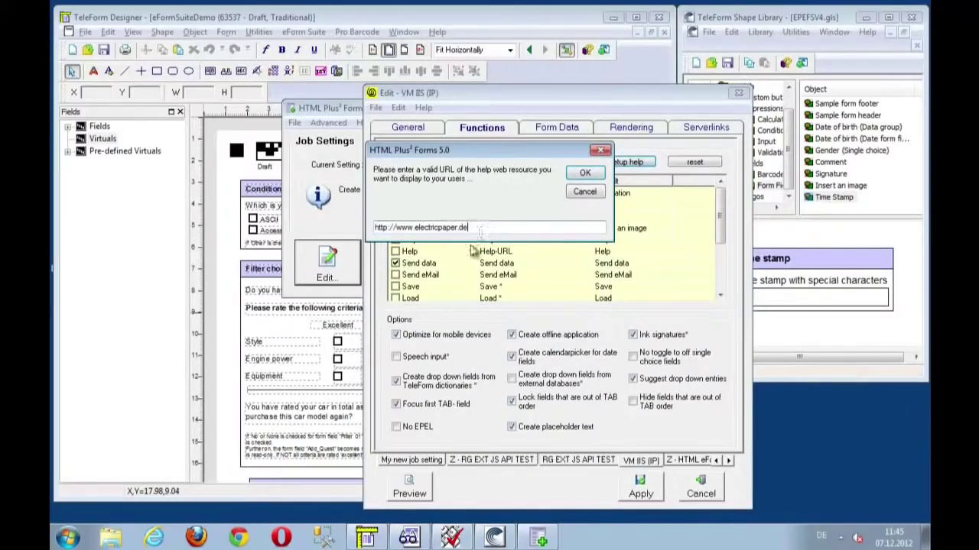
click(585, 173)
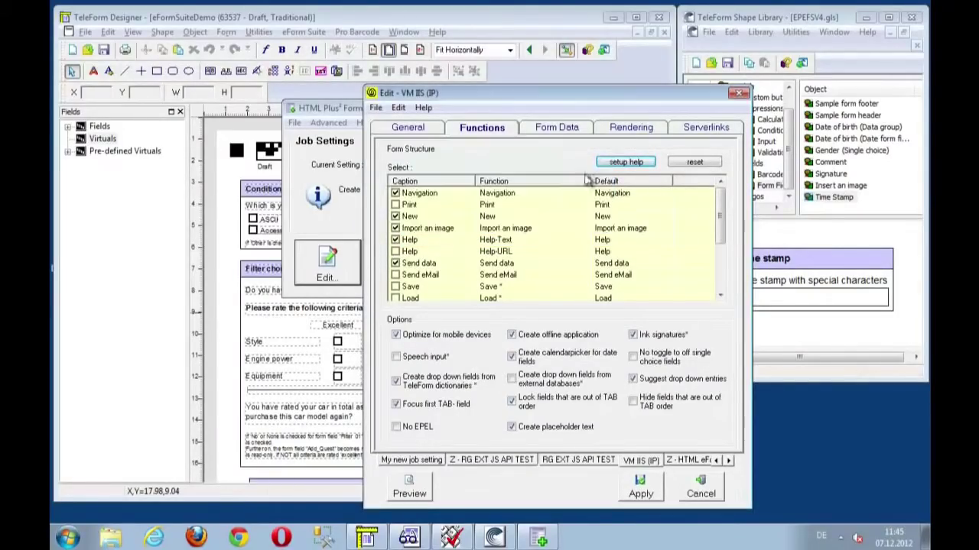
click(395, 251)
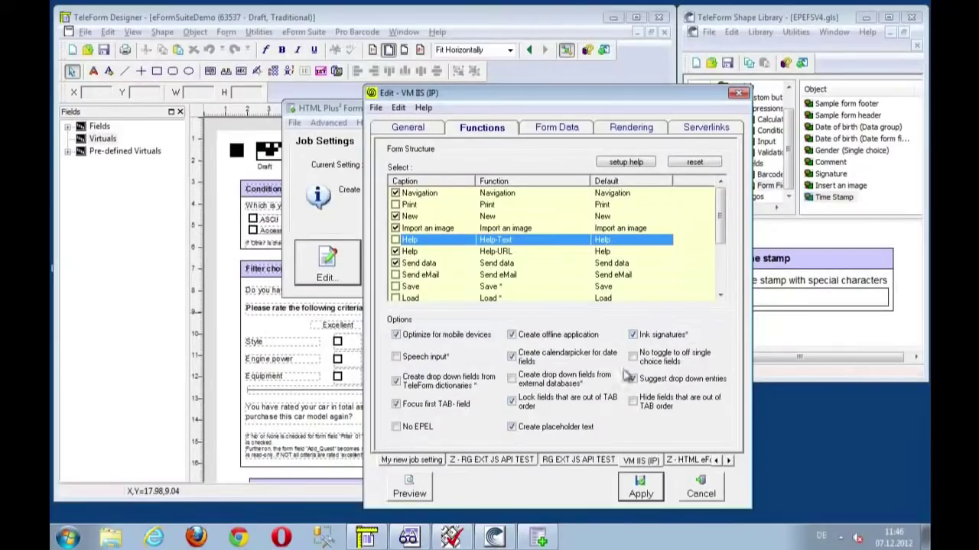
Review the Form Data submission URL to dcsubmit.aspx and apply the VM IIS settings.
click(549, 131)
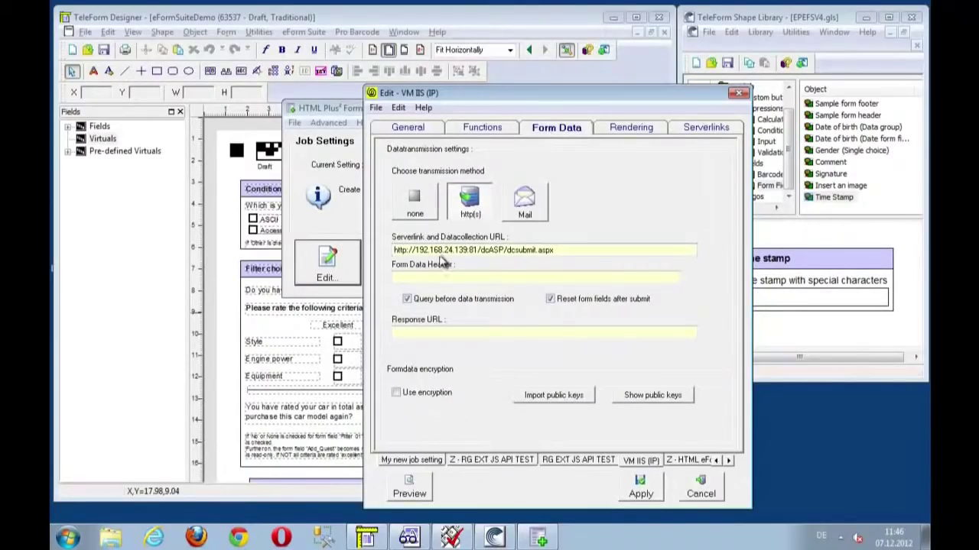
drag(534, 250, 452, 250)
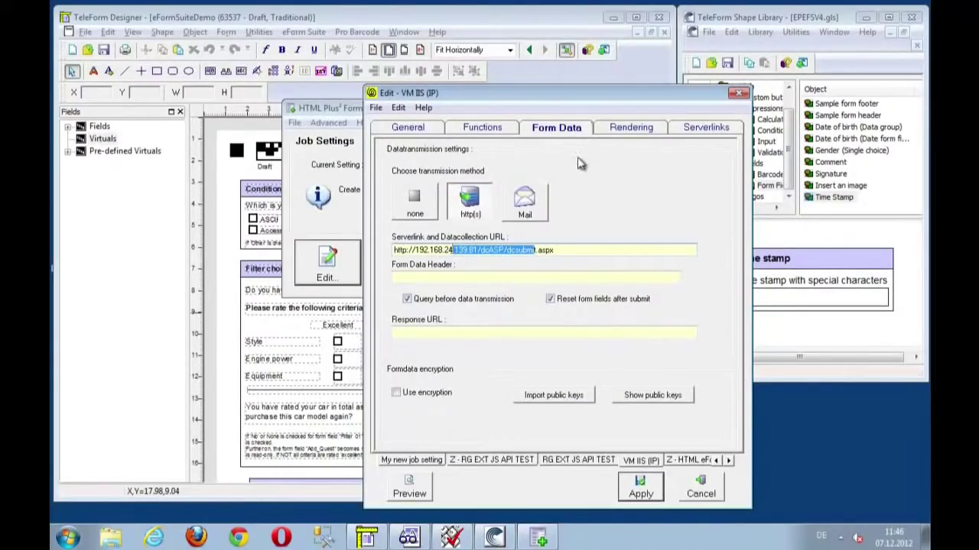
click(641, 494)
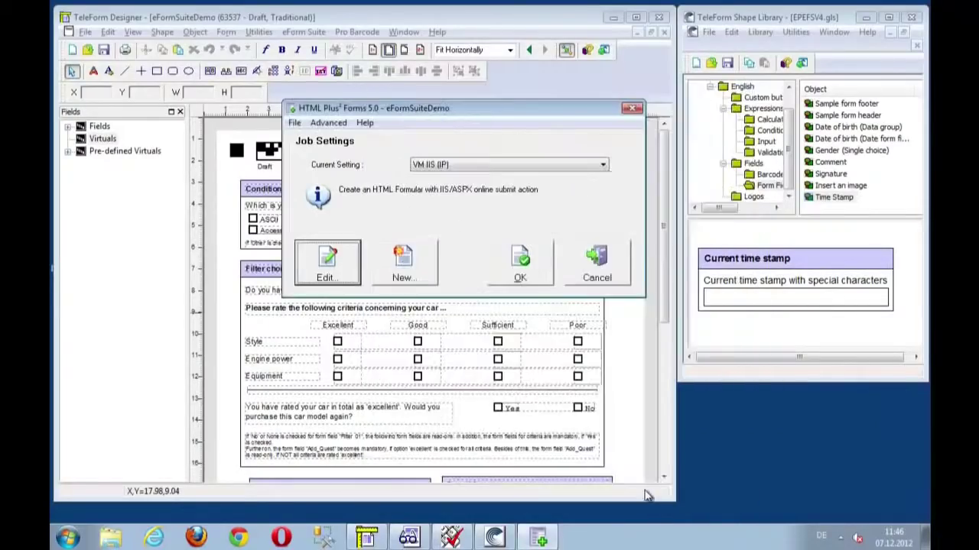
Confirm Job Settings and publish the HTML eForm under the file name eFormSuiteDemo.
click(539, 273)
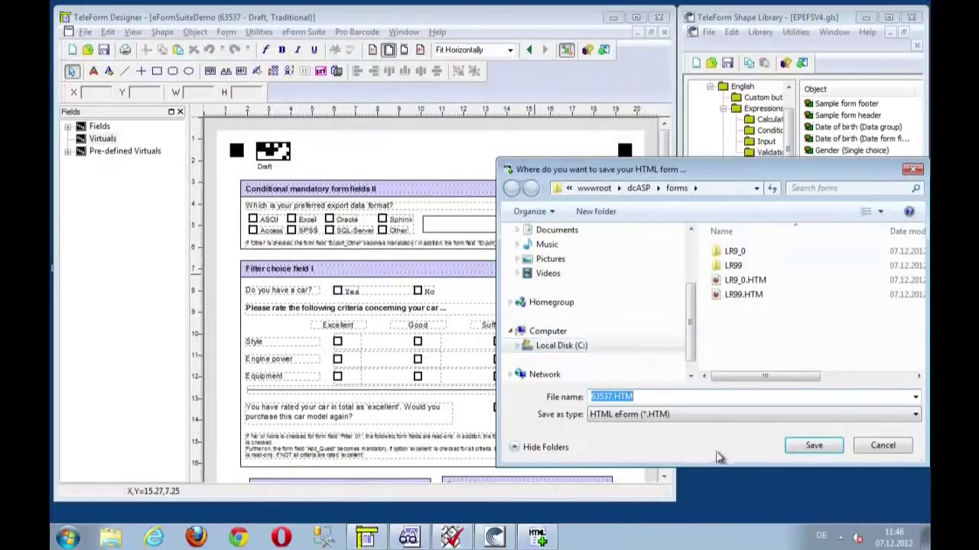
text(eFormSuiteDemo)
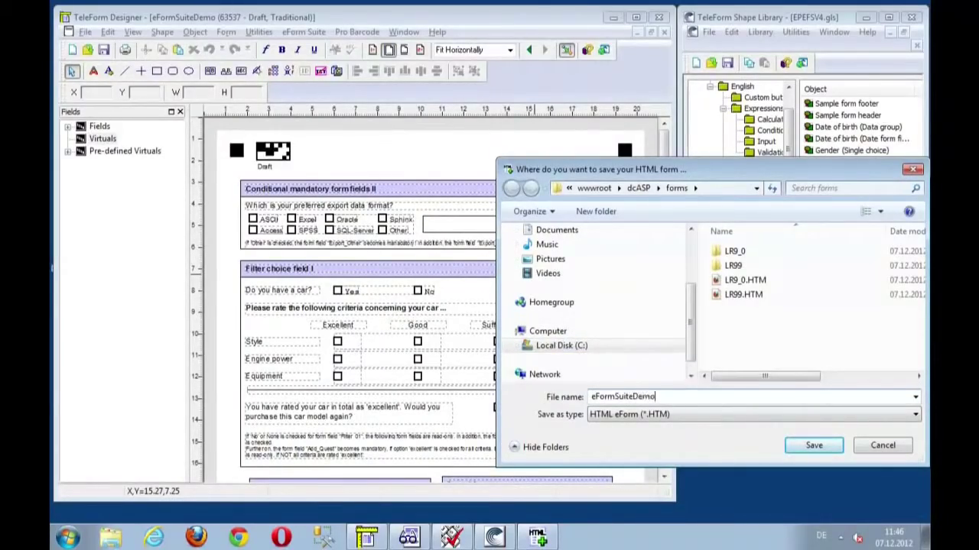
key(Return)
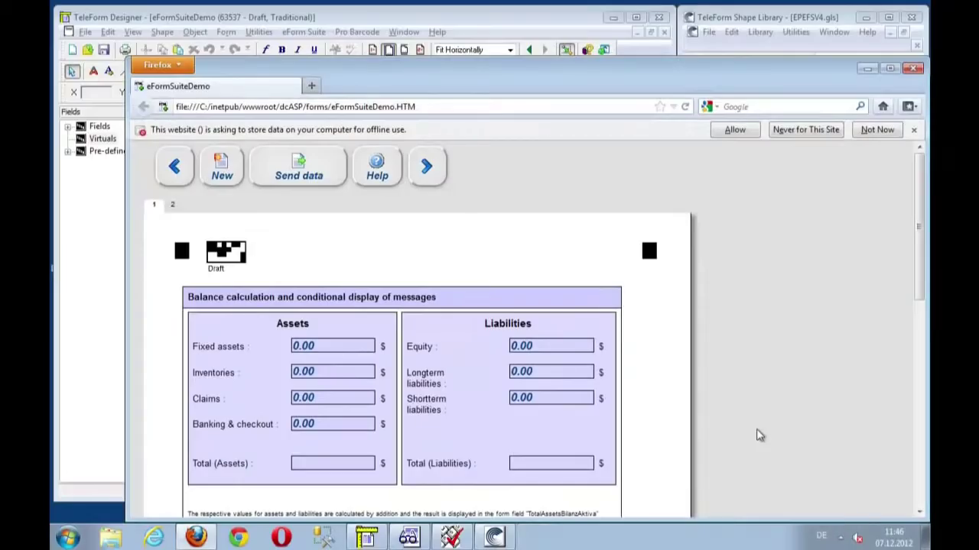
Enter 100 for Fixed assets and Equity so both totals read 100.00 and match.
scroll(548, 334, down, 4)
scroll(557, 348, up, 4)
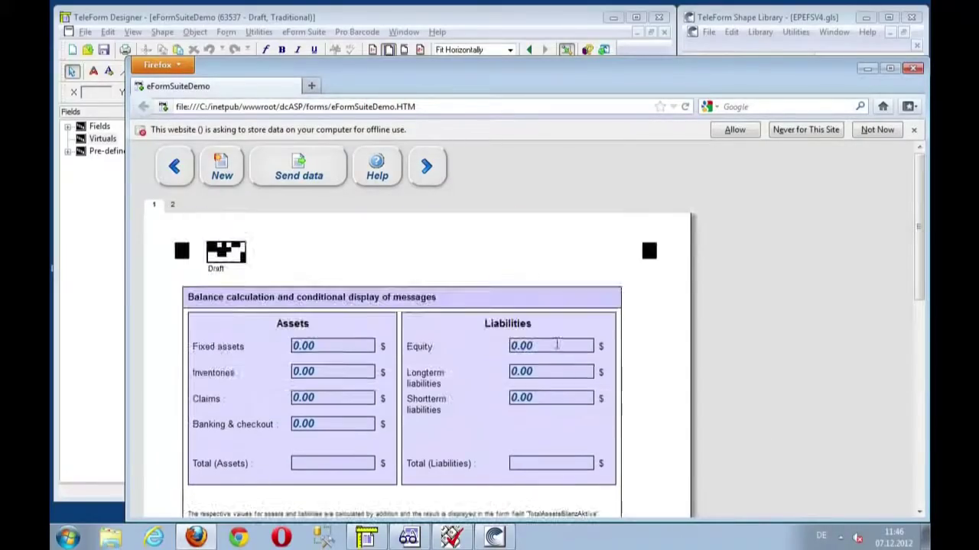
click(173, 205)
click(153, 206)
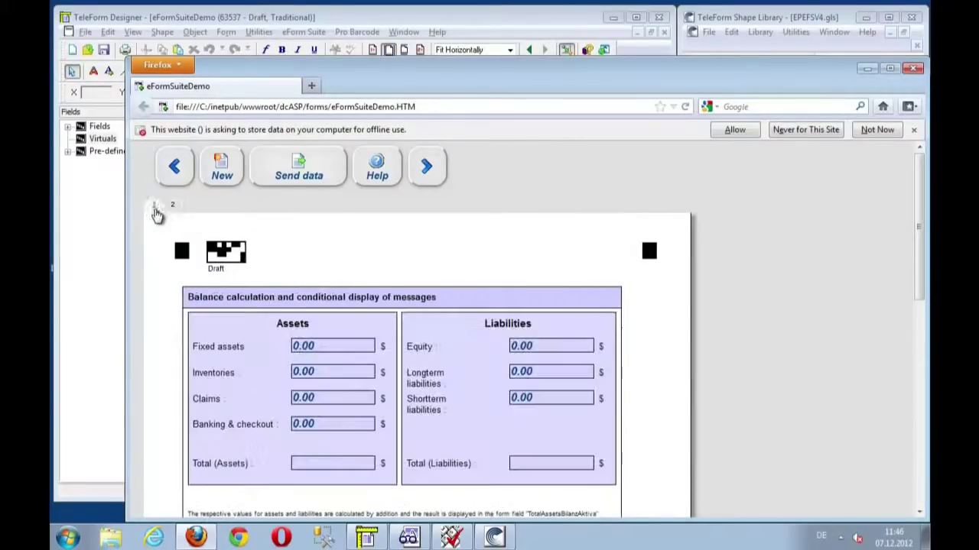
drag(471, 69, 456, 16)
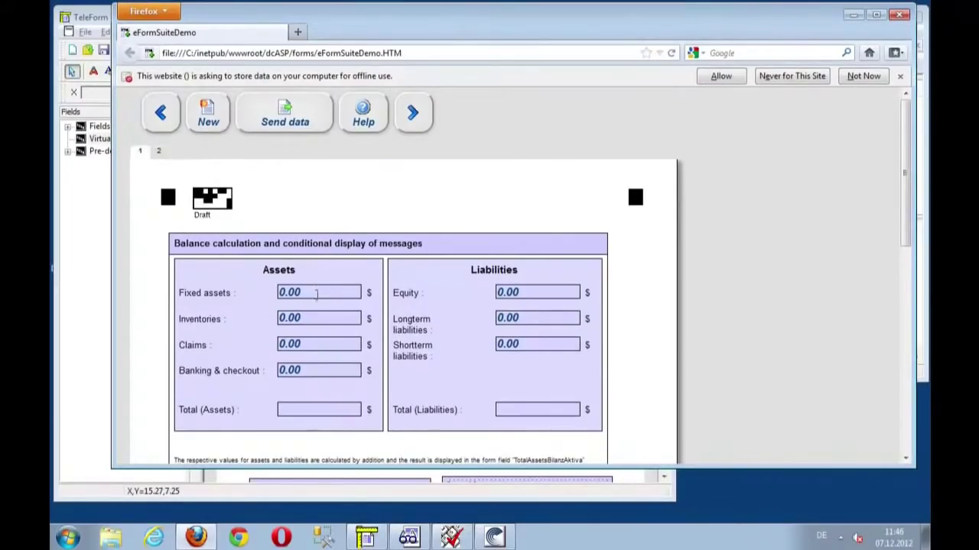
scroll(316, 296, down, 2)
click(323, 217)
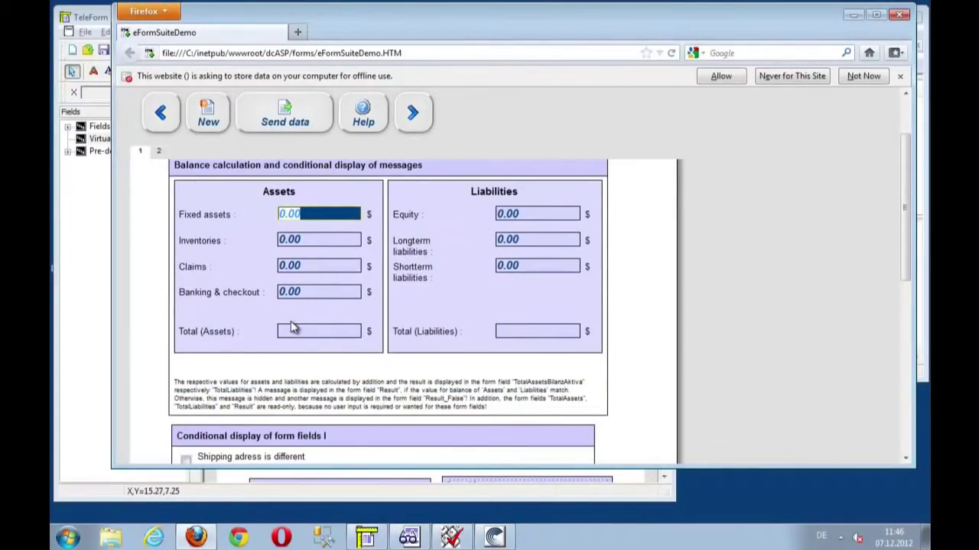
text(100)
key(Tab)
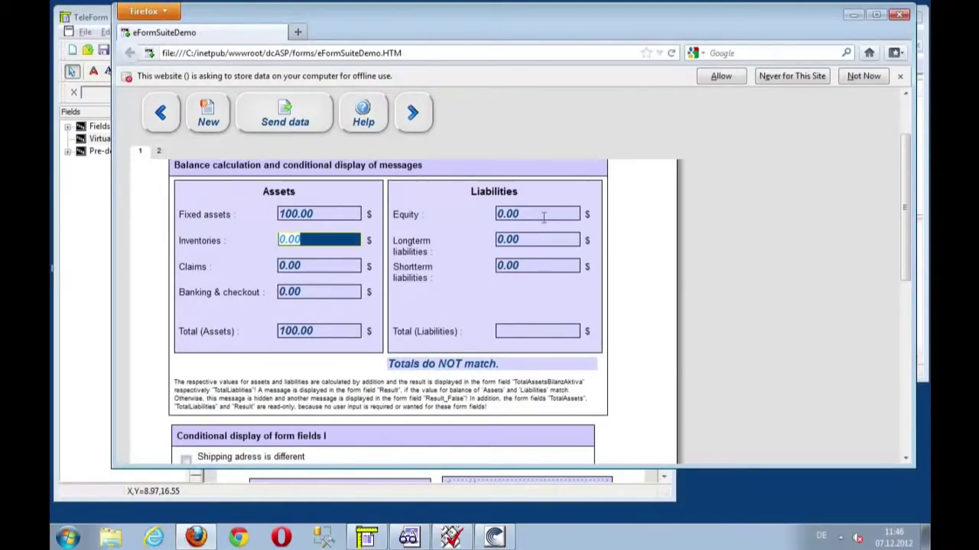
click(479, 216)
text(1)
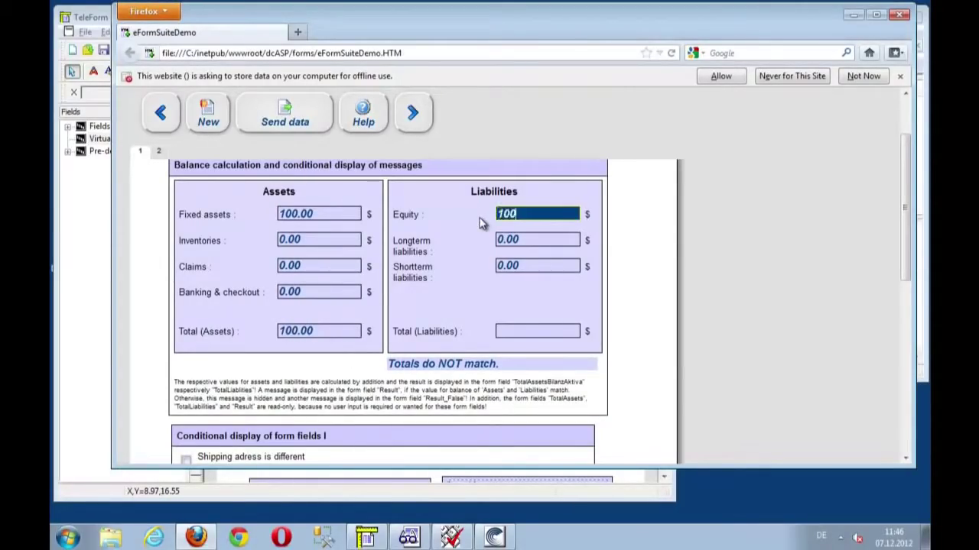
key(Tab)
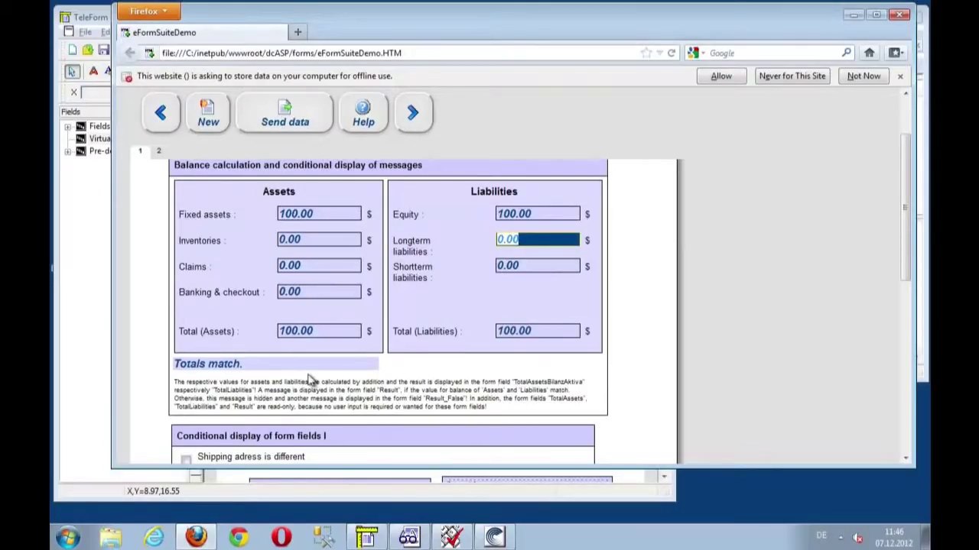
Tick the different shipping address option and enter a changed shipping street.
scroll(345, 388, down, 2)
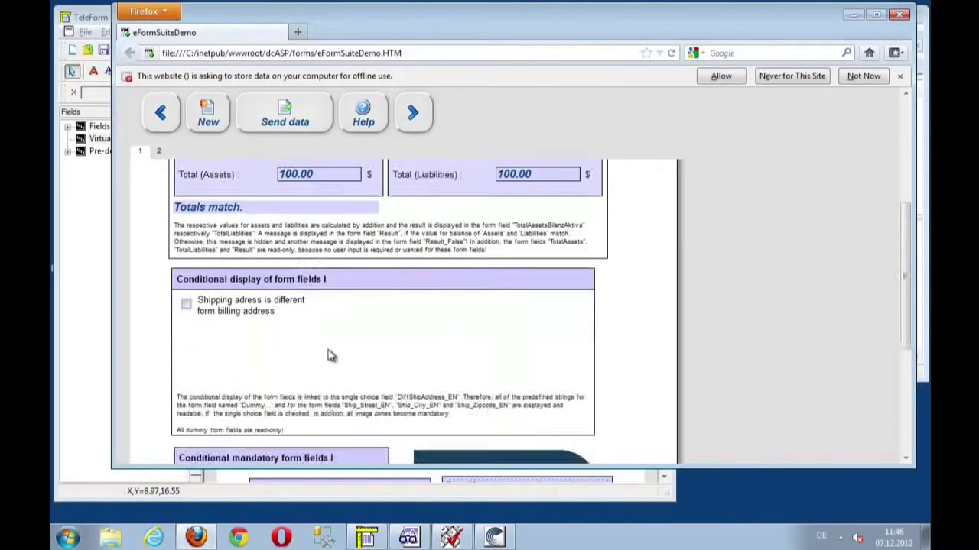
click(186, 304)
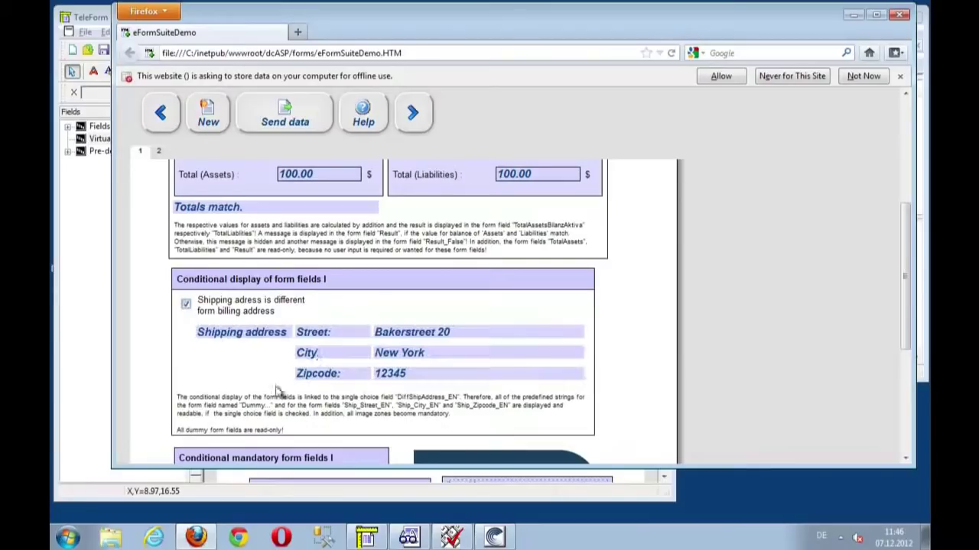
click(376, 338)
text(rwr234 r324r 23r 23r 0)
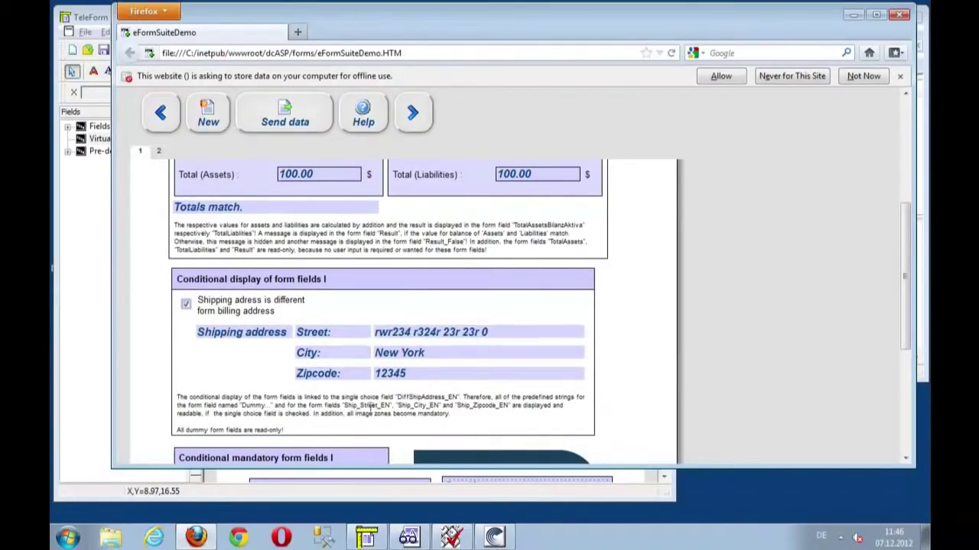
scroll(313, 365, down, 2)
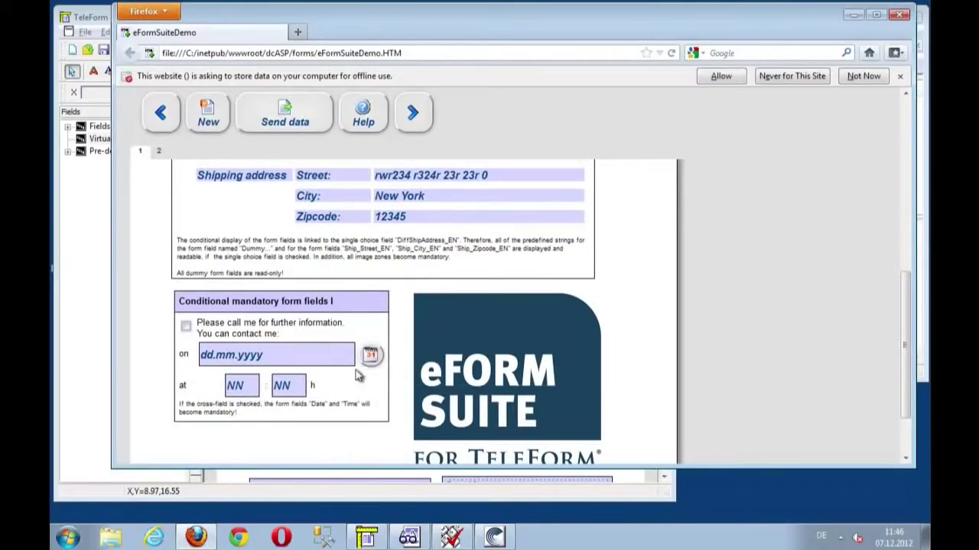
Request a callback on 14.12.2012 at 12 hours, correcting invalid minutes 88 to 30.
click(187, 326)
click(371, 358)
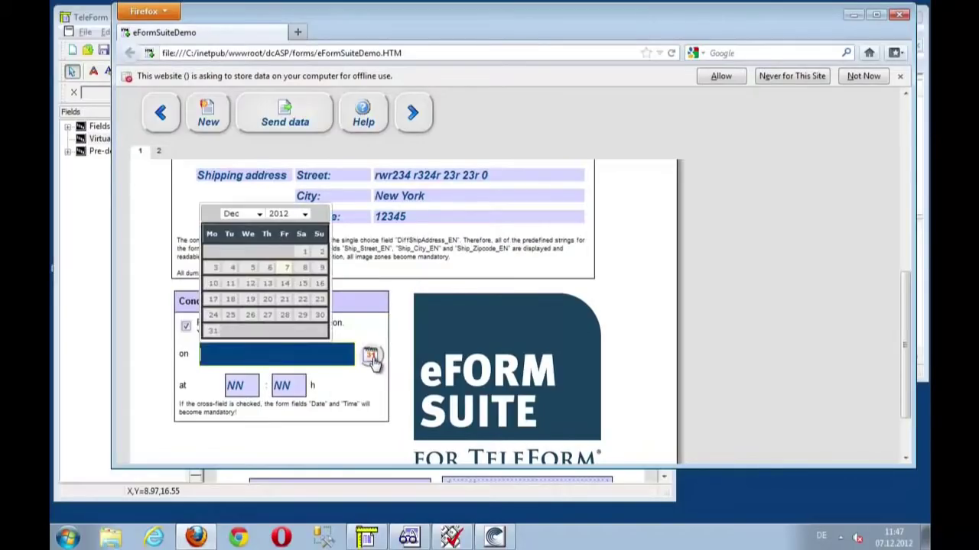
click(285, 283)
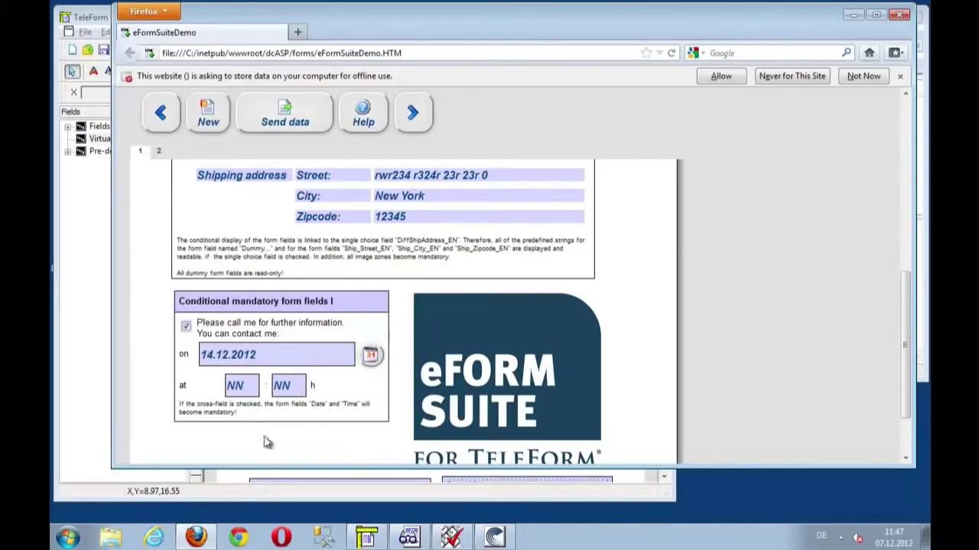
drag(245, 388, 218, 386)
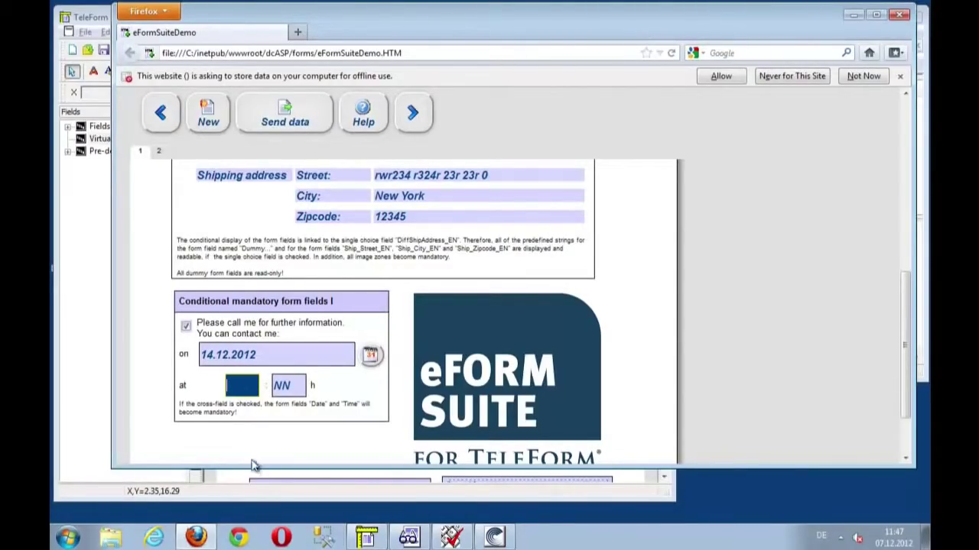
text(12)
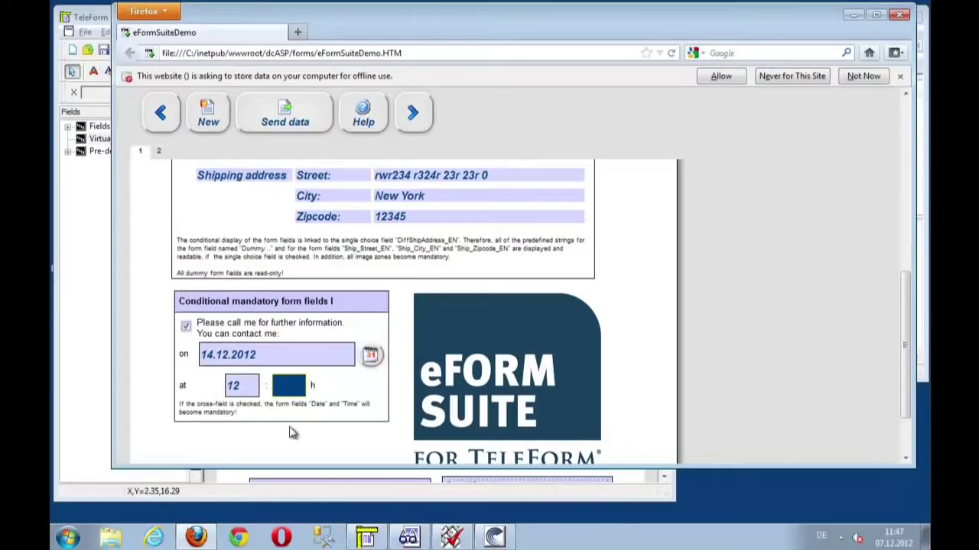
text(88)
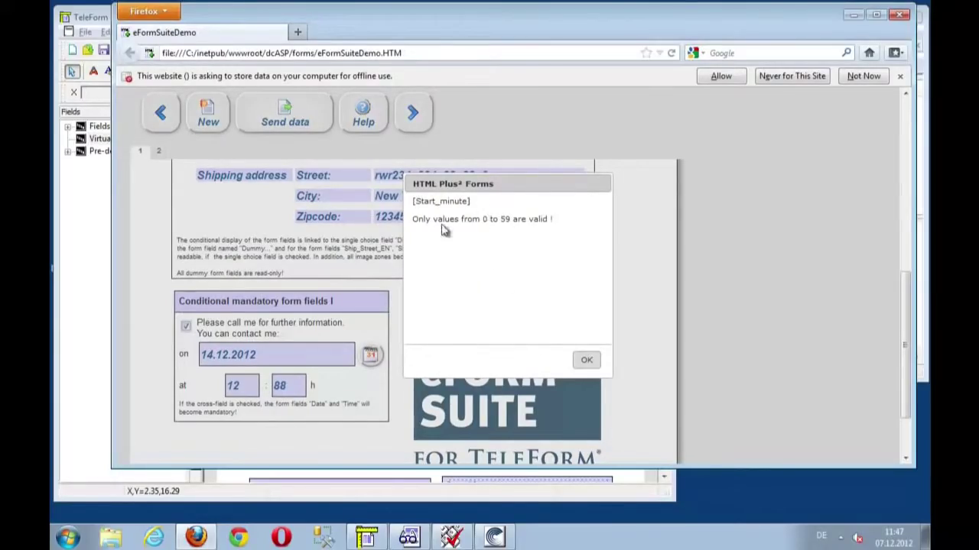
click(586, 365)
text(3)
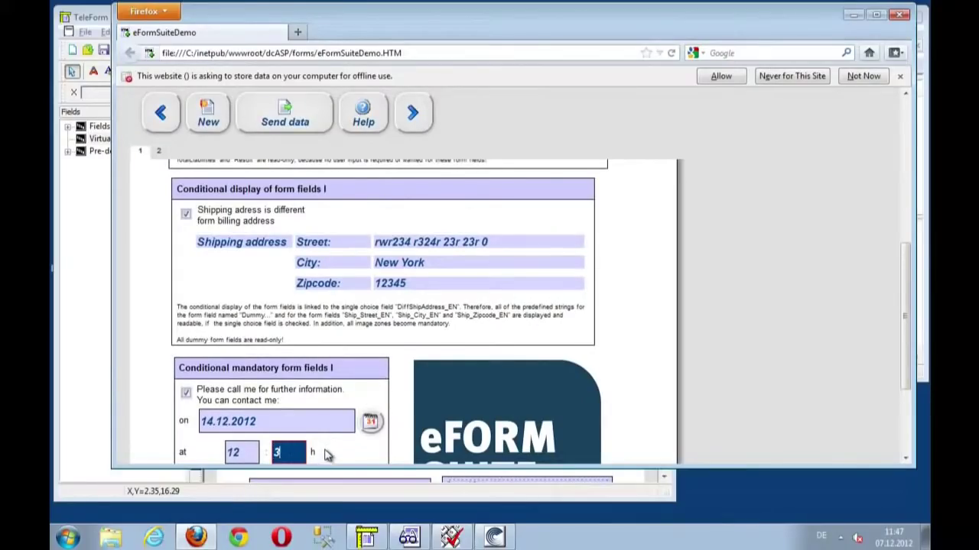
text(0)
scroll(547, 356, down, 2)
scroll(520, 375, up, 4)
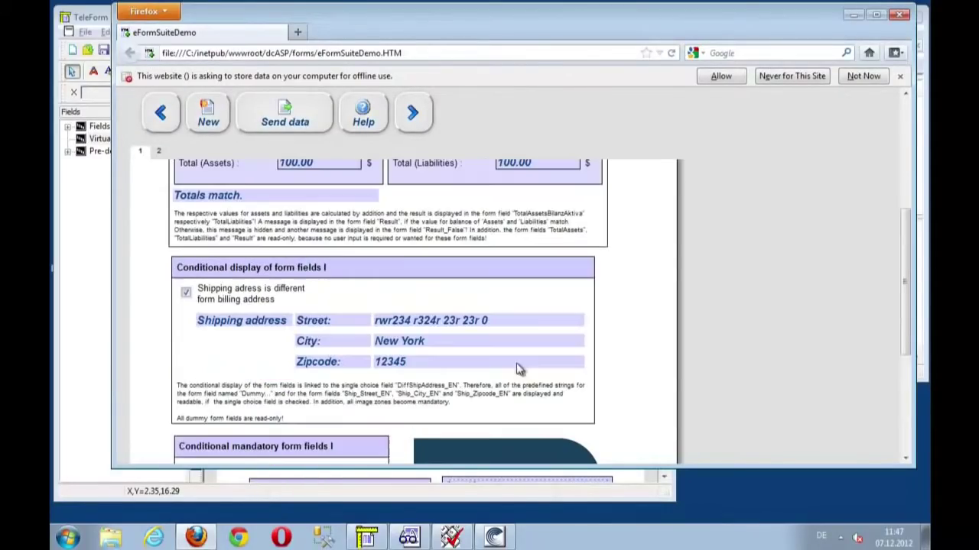
On page 2, choose SQL-Server and SPSS export formats and fill in the Other format field.
click(425, 118)
scroll(342, 264, up, 2)
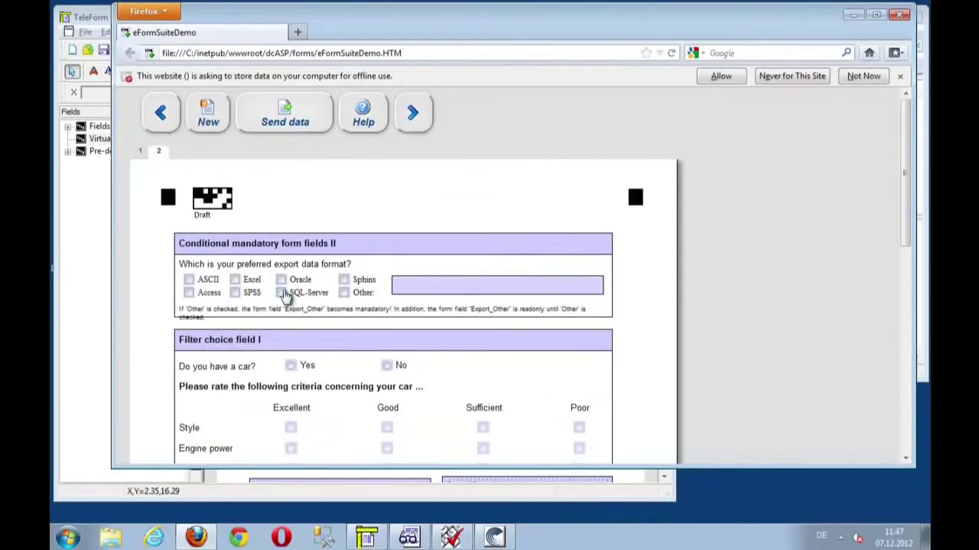
click(281, 292)
click(242, 295)
click(412, 284)
text(asefwefew)
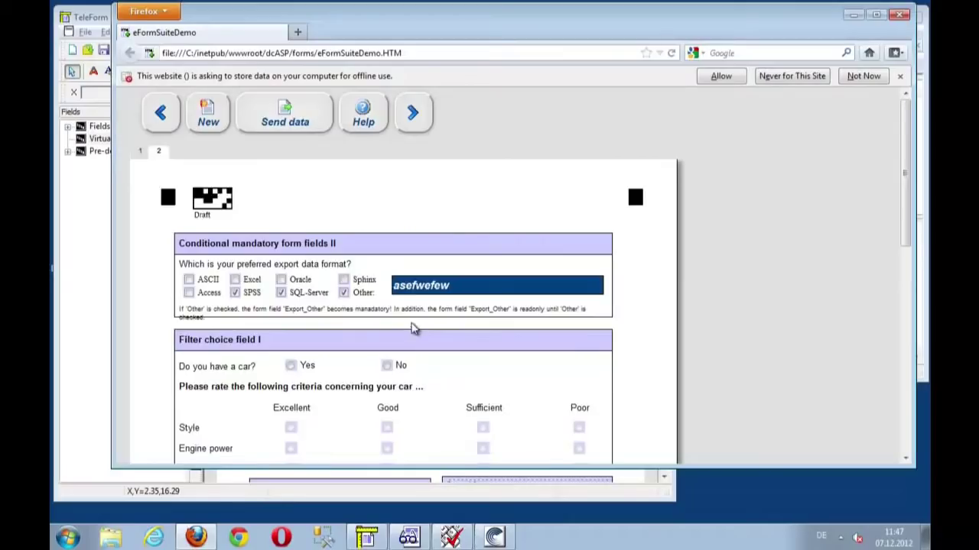
scroll(413, 327, down, 2)
scroll(341, 318, down, 2)
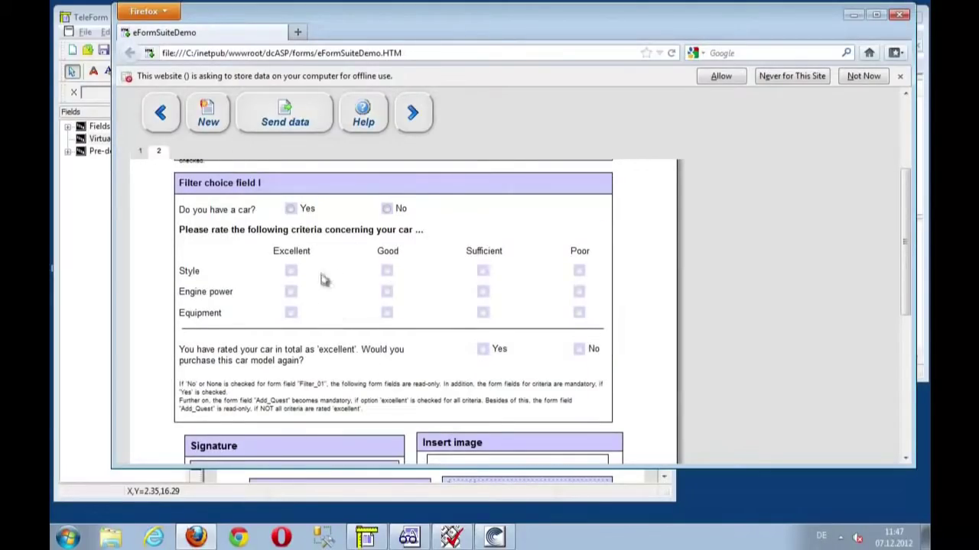
Answer Yes to owning a car and rate Style, Engine power and Equipment as Good.
click(387, 211)
triple_click(386, 312)
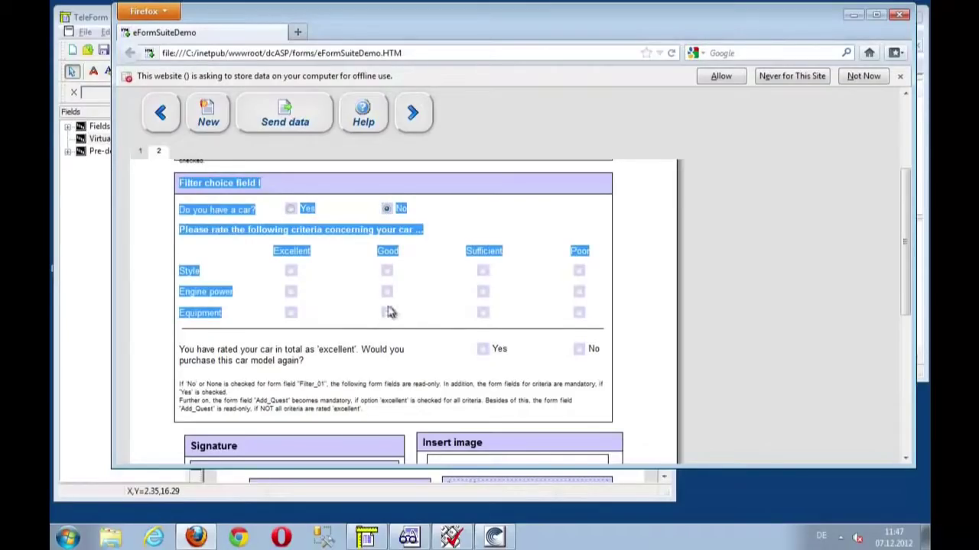
click(388, 251)
click(291, 210)
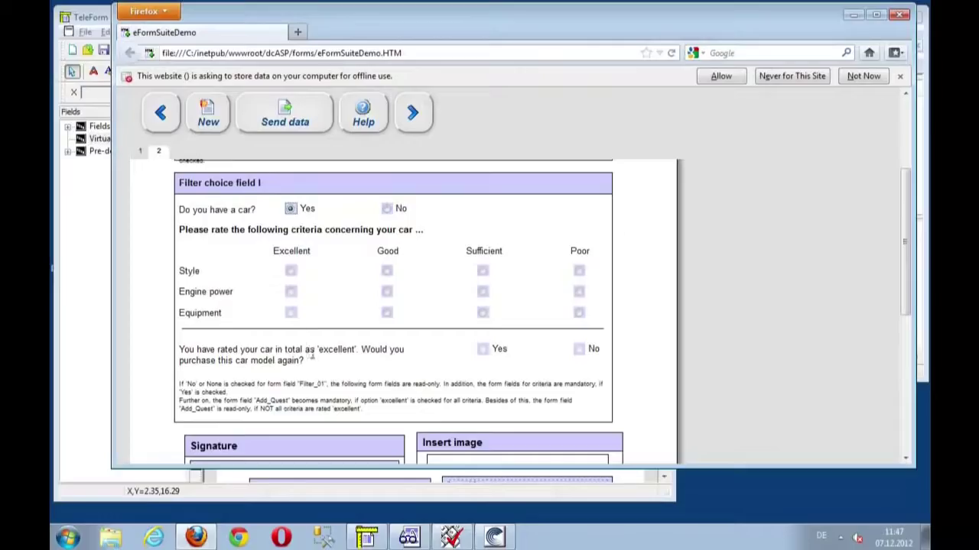
click(386, 271)
click(386, 291)
click(386, 313)
Change all three car ratings to Excellent and answer No to buying it again.
drag(358, 351, 328, 350)
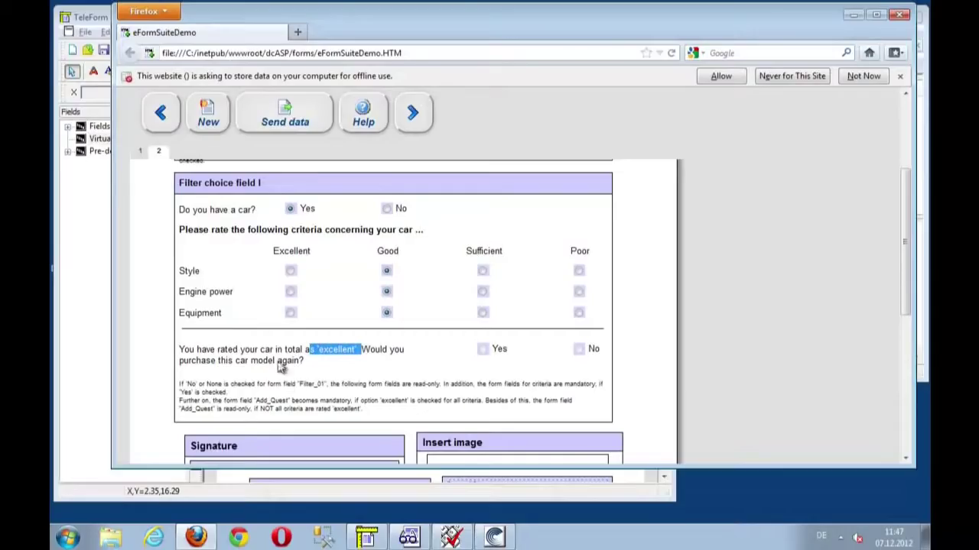
click(291, 270)
click(290, 291)
click(291, 313)
click(578, 351)
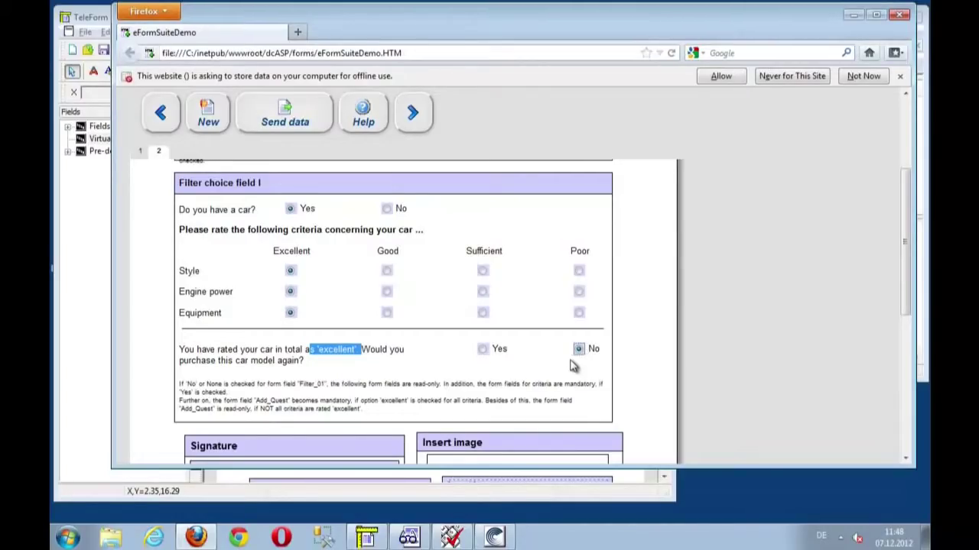
scroll(603, 350, down, 2)
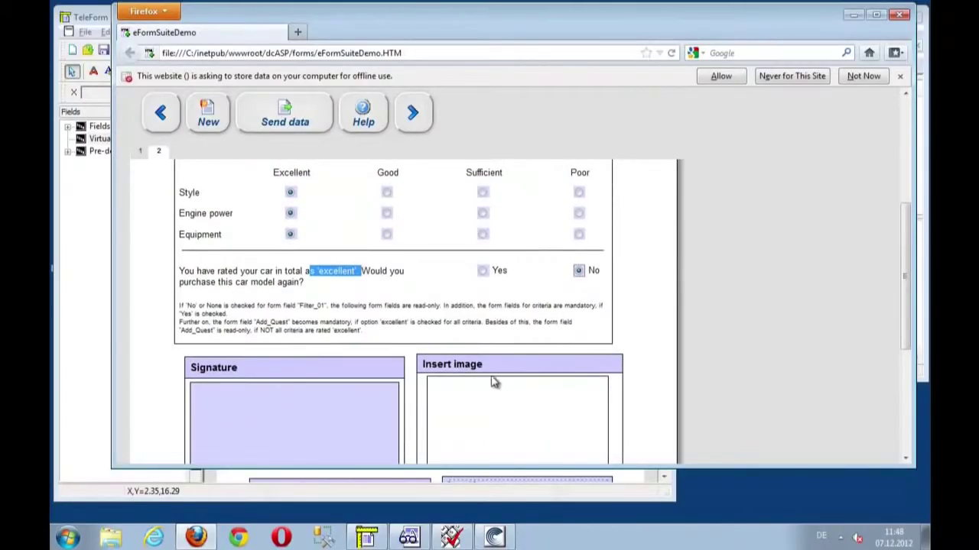
scroll(485, 378, down, 2)
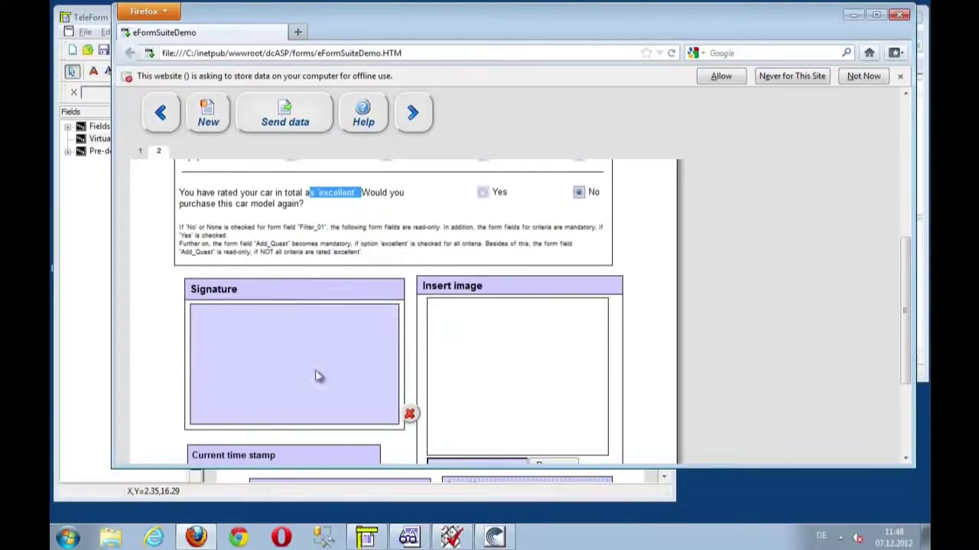
Draw a signature and insert 1102-40400.gif from the Pictures library as the photo.
mouse_move(244, 334)
mouse_down()
mouse_move(278, 360)
mouse_move(283, 344)
mouse_move(334, 380)
mouse_move(321, 373)
mouse_move(299, 386)
mouse_up()
scroll(297, 372, down, 2)
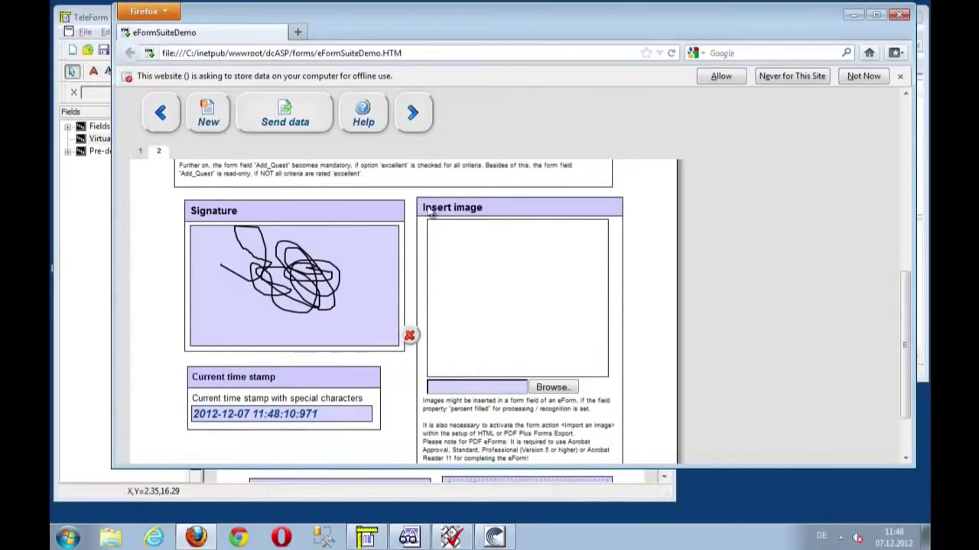
click(560, 390)
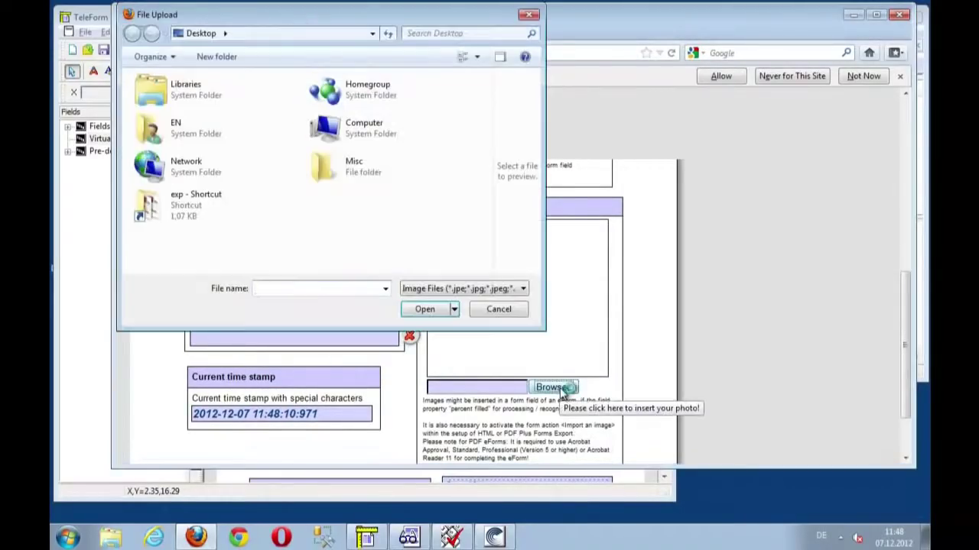
double_click(151, 89)
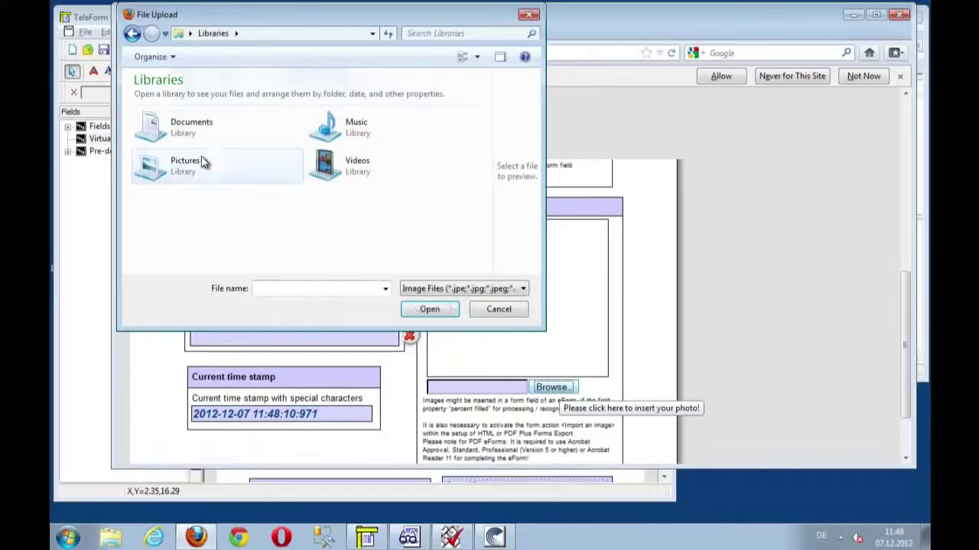
double_click(204, 161)
click(182, 163)
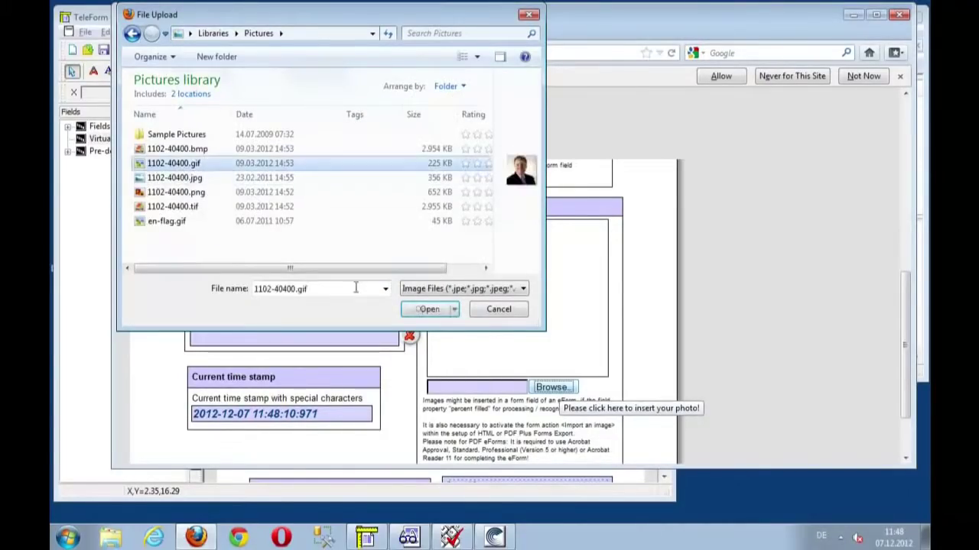
click(427, 309)
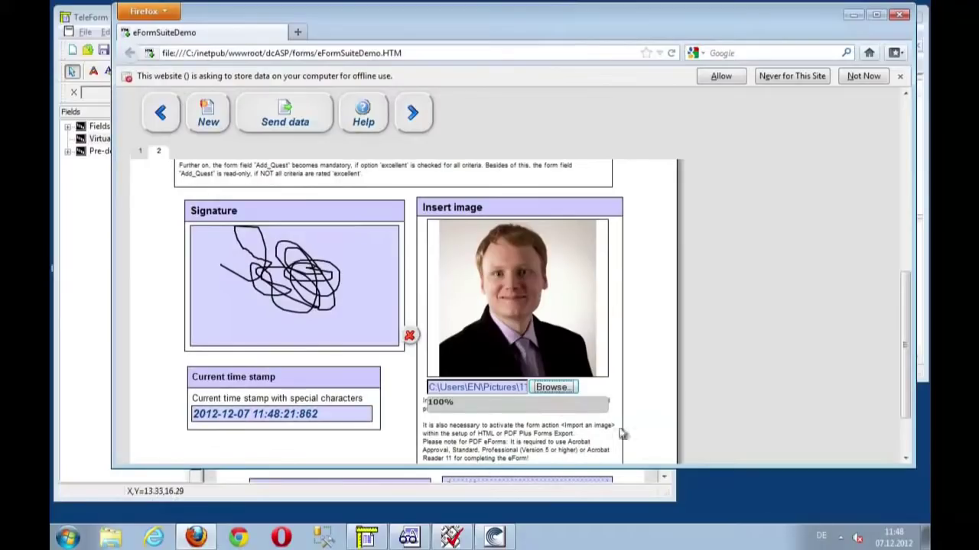
Send the form data, look over the received-data page, and close Firefox.
click(286, 115)
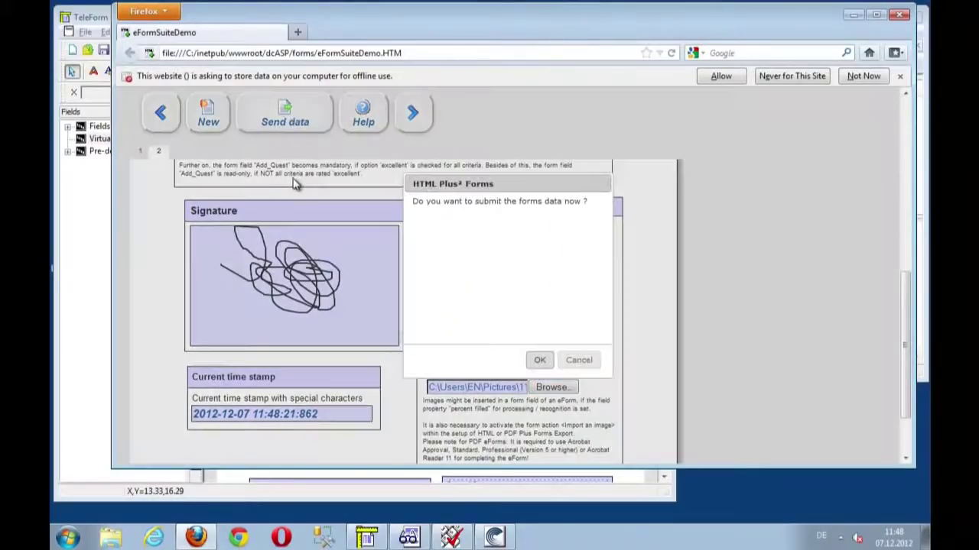
click(540, 360)
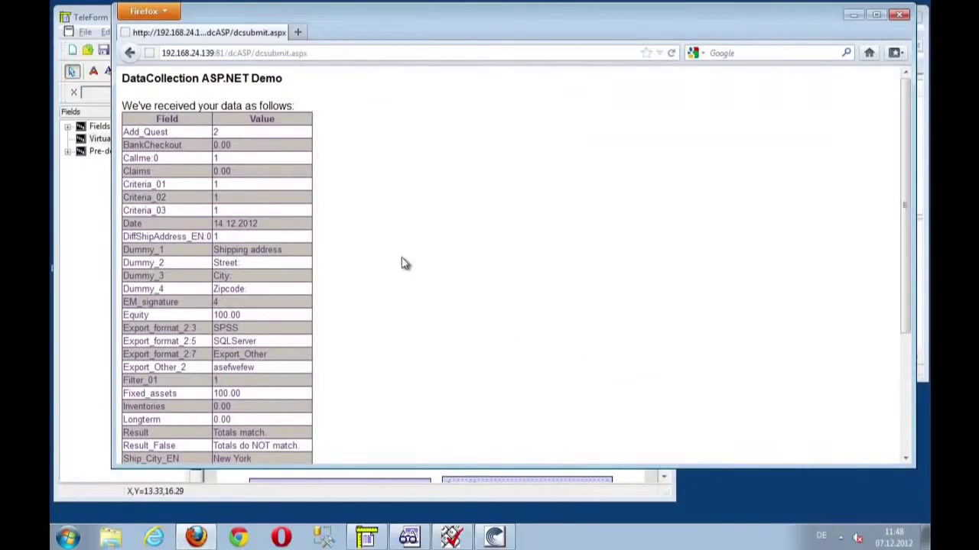
scroll(371, 207, down, 5)
scroll(371, 207, up, 5)
scroll(368, 206, down, 4)
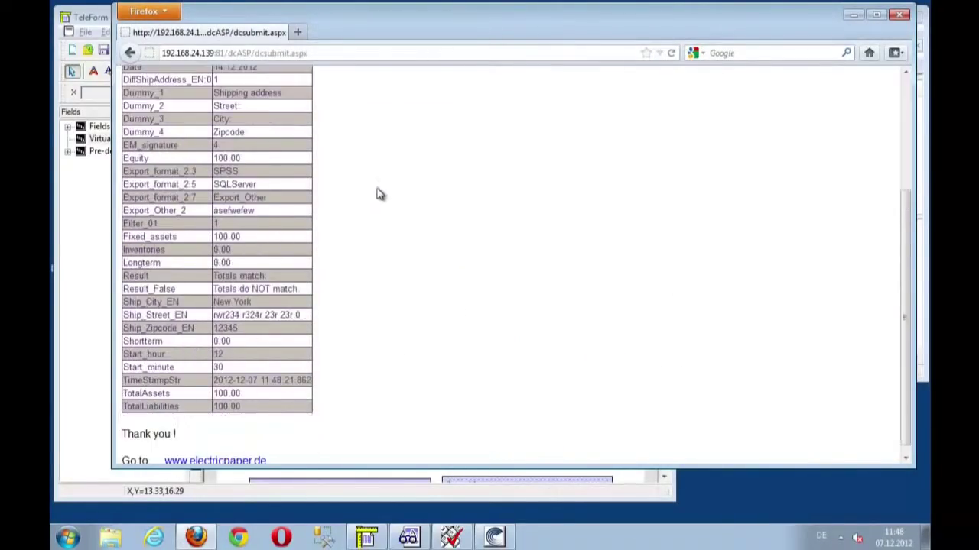
click(901, 15)
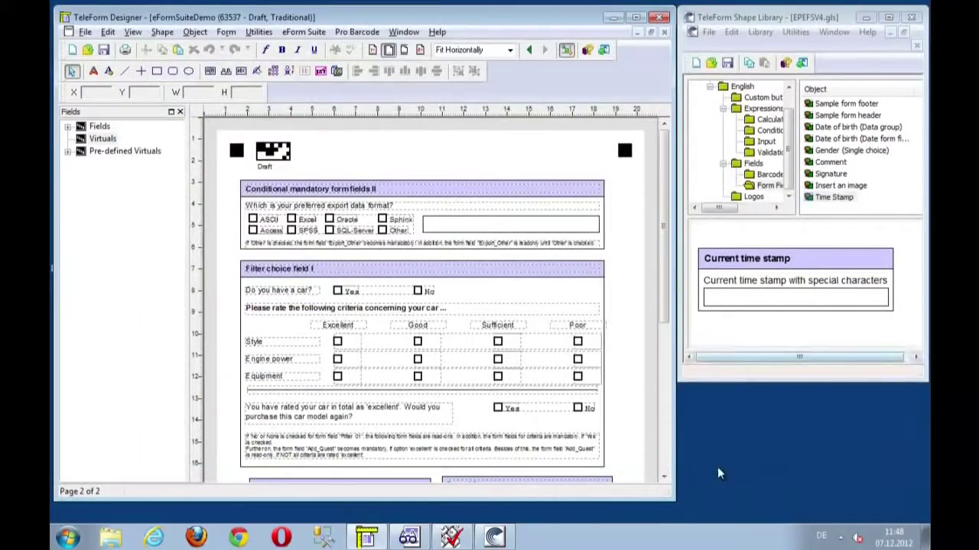
Launch eForm Data Agent from the eForm Suite menu, then start TeleForm Reader and Verifier.
click(318, 34)
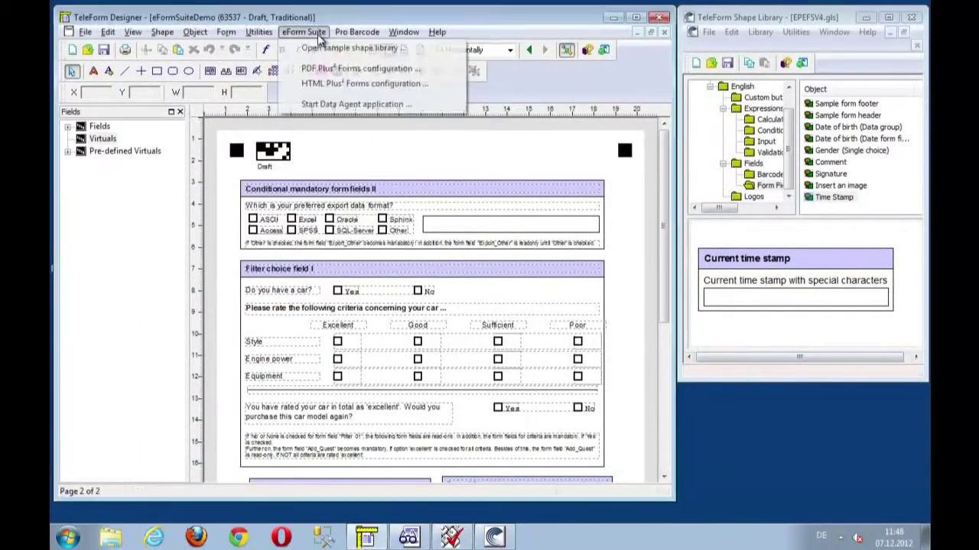
click(352, 105)
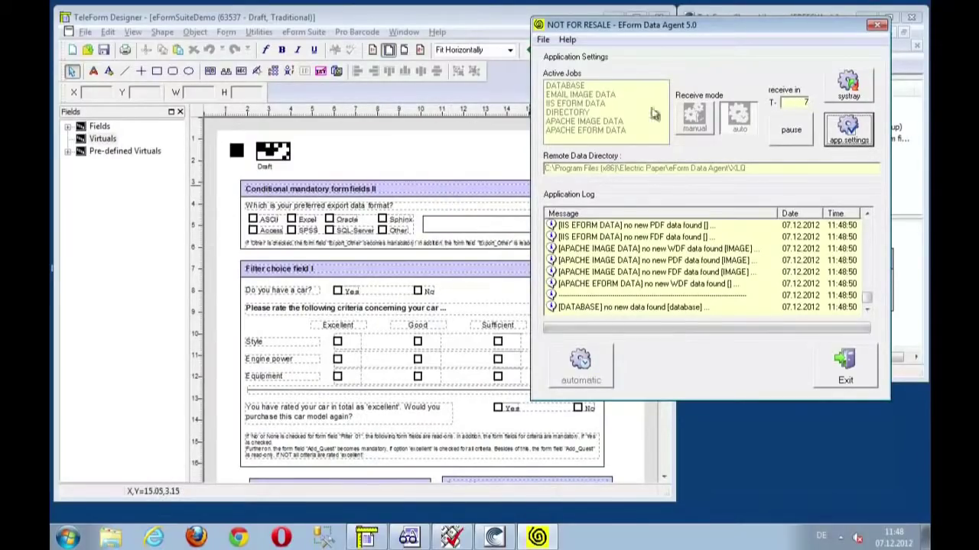
drag(776, 31, 696, 80)
click(408, 539)
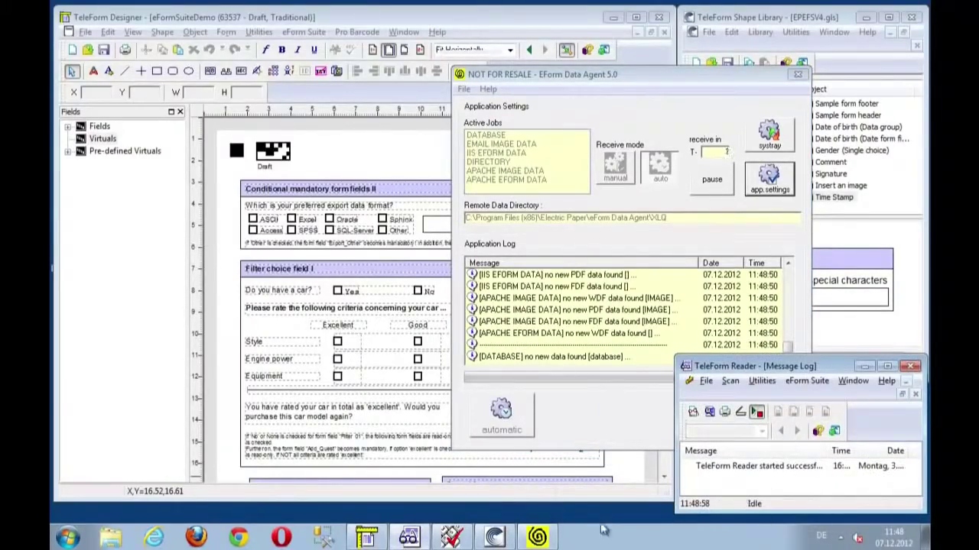
click(468, 539)
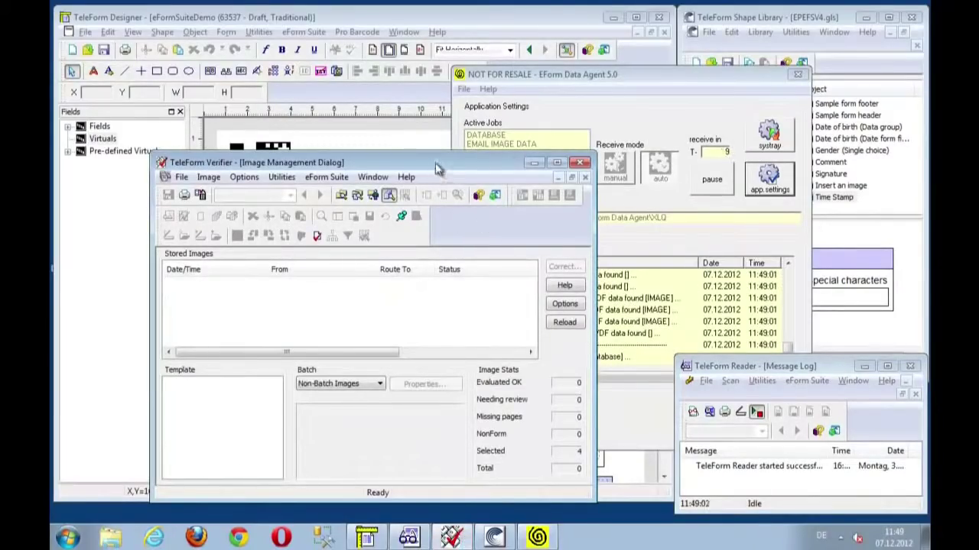
Refresh stored images, select the eFormSuiteDemo template and view the received form's results.
drag(439, 169, 445, 83)
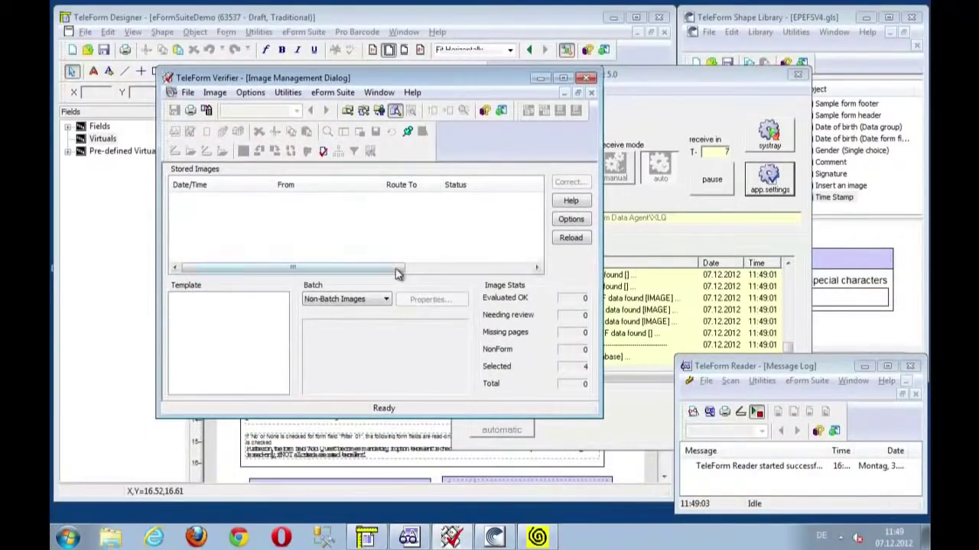
click(570, 240)
click(193, 298)
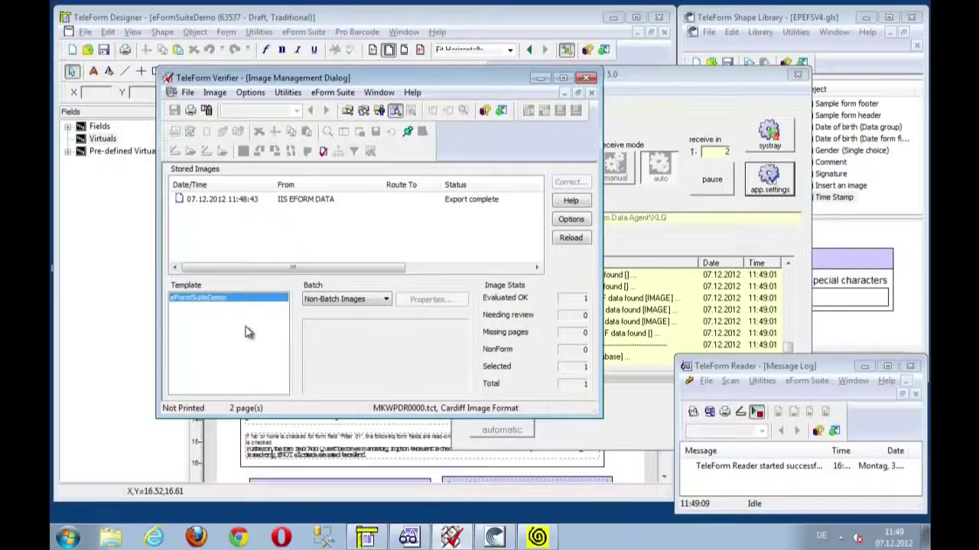
right_click(223, 199)
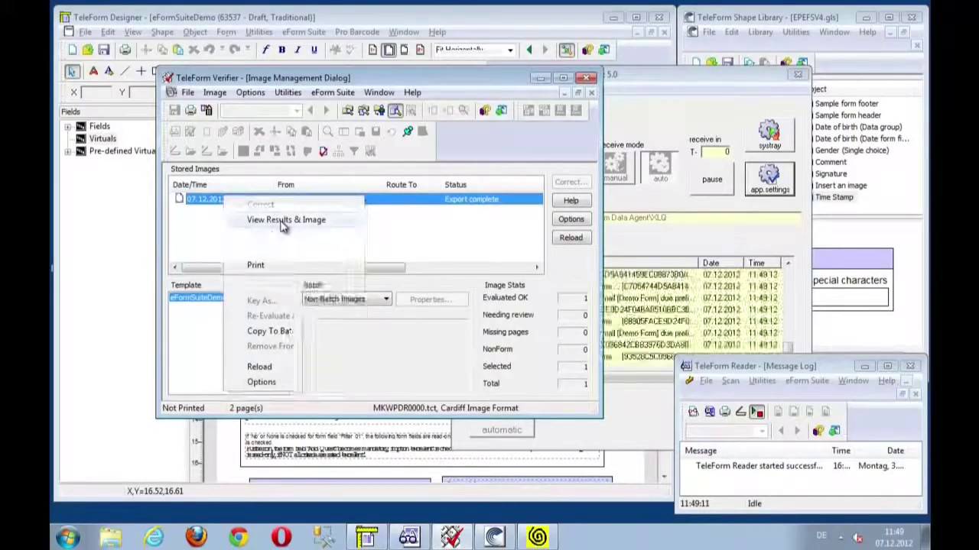
click(283, 222)
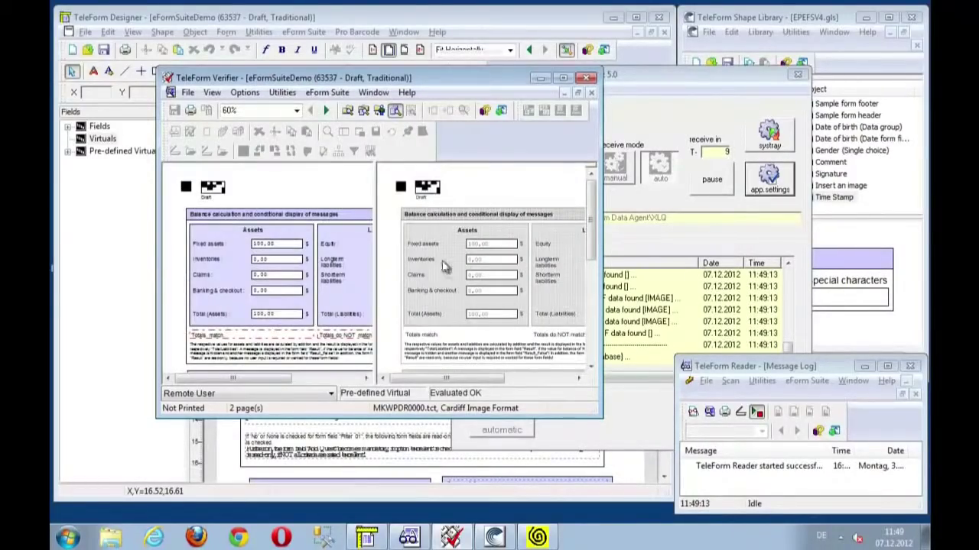
scroll(383, 321, down, 10)
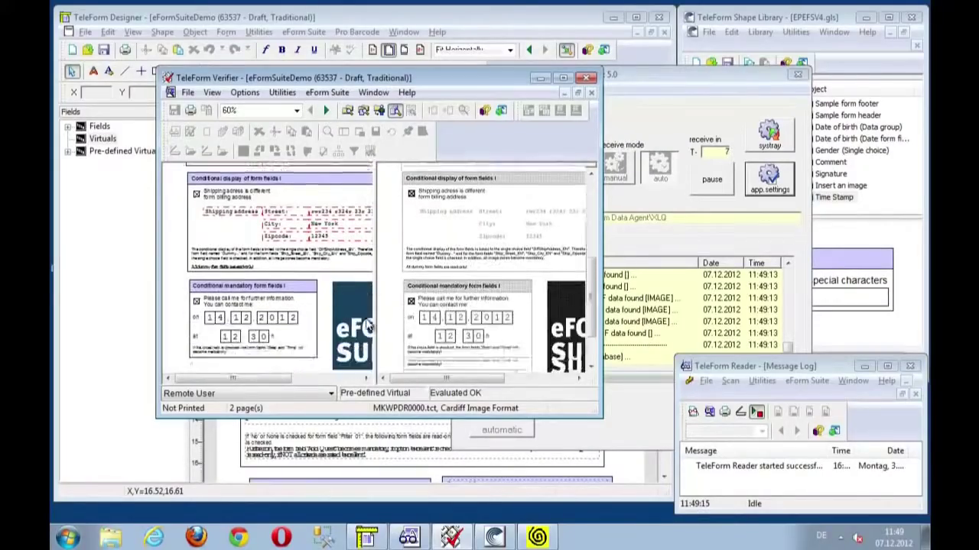
scroll(367, 325, down, 2)
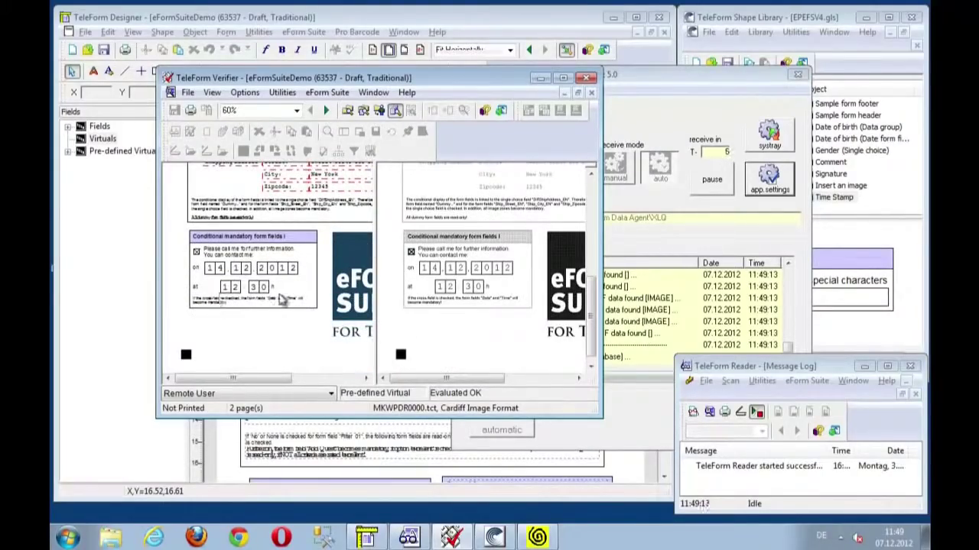
Close TeleForm Verifier and bring the Designer form to the front.
drag(512, 80, 540, 104)
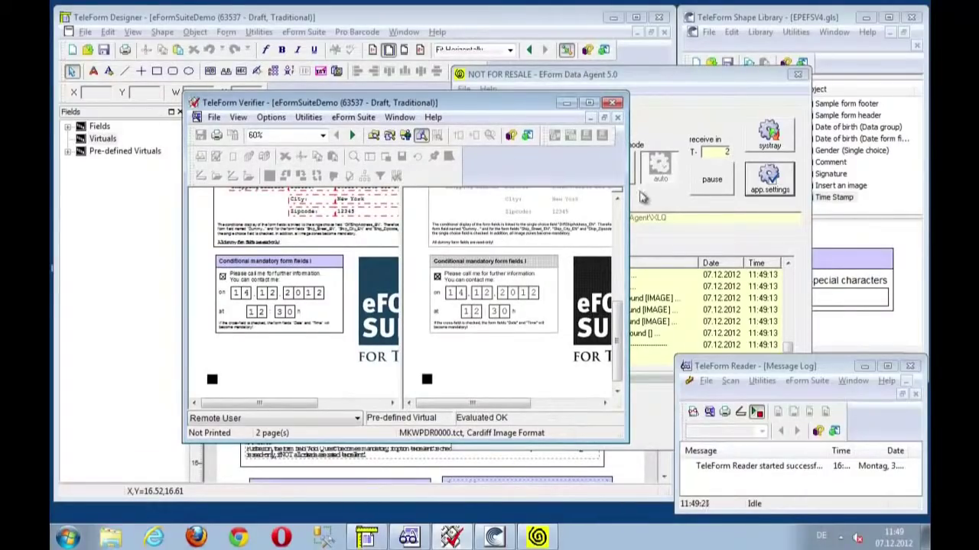
scroll(641, 197, up, 1)
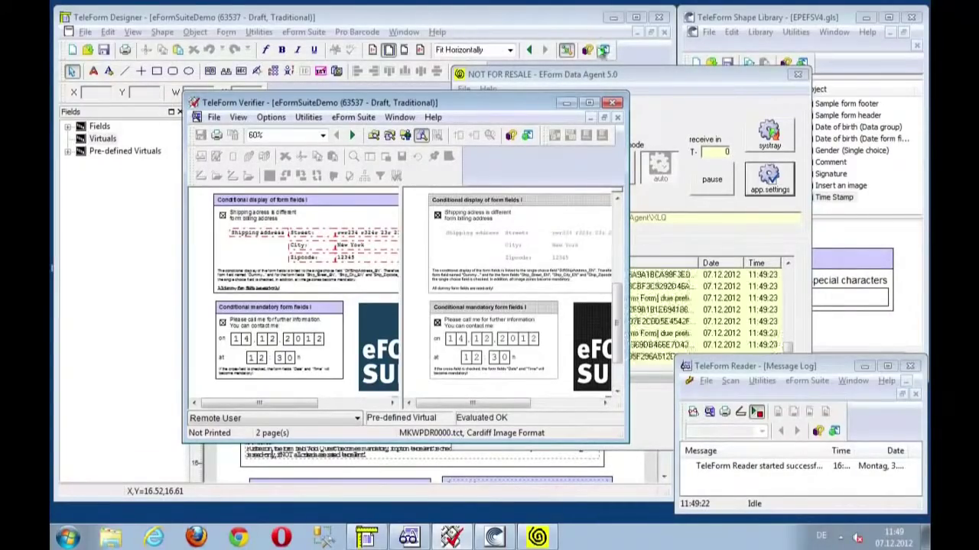
drag(572, 104, 576, 105)
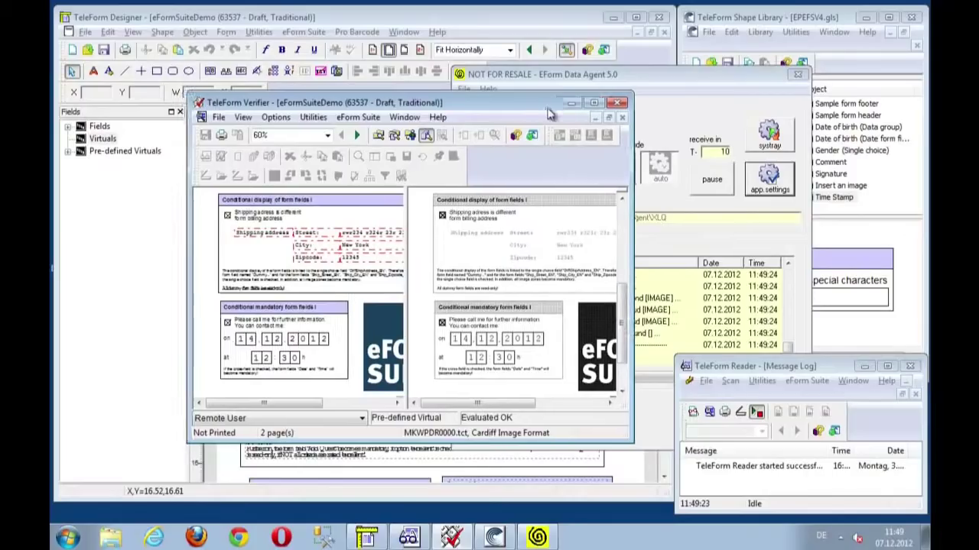
click(588, 50)
click(614, 22)
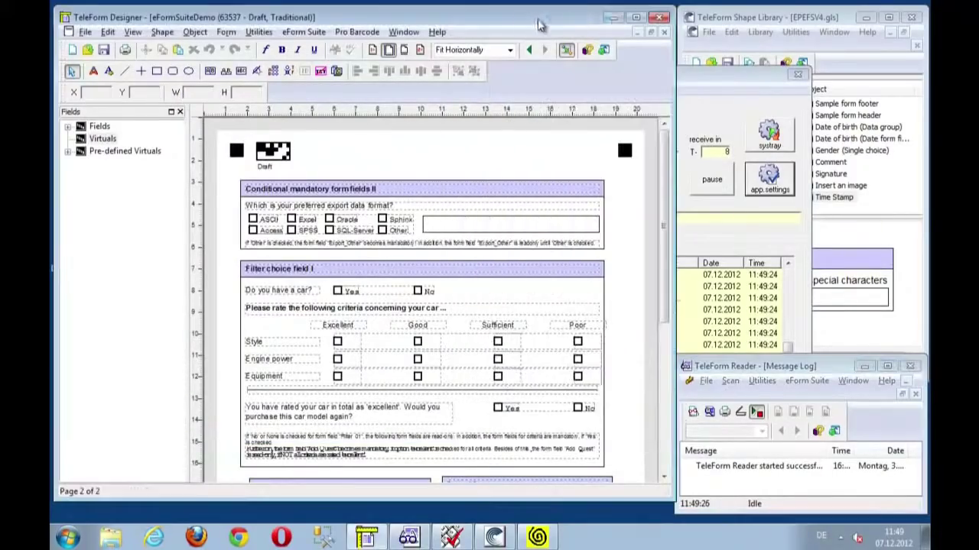
Open VYPGNY0000.pdf from the desktop's exp folder in Adobe Reader.
click(613, 17)
double_click(105, 210)
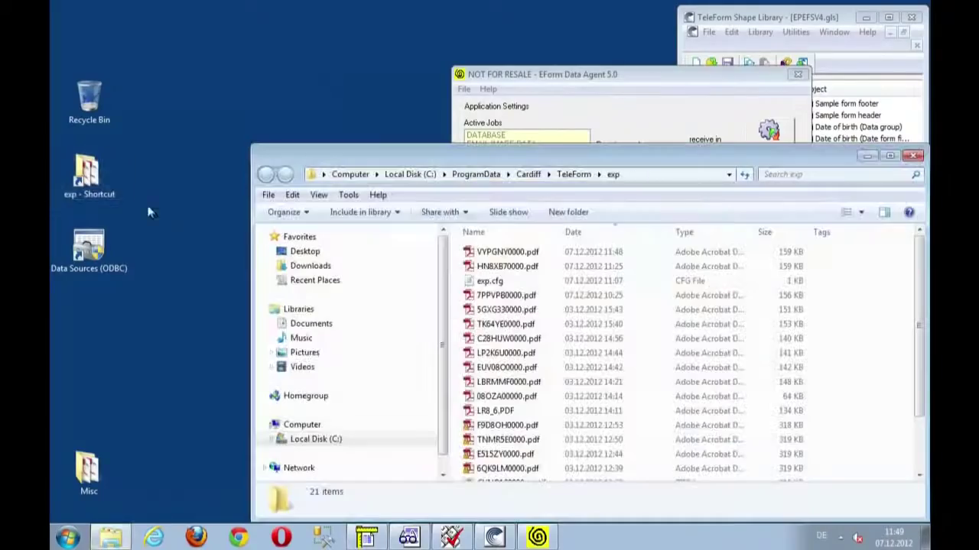
click(493, 258)
double_click(493, 258)
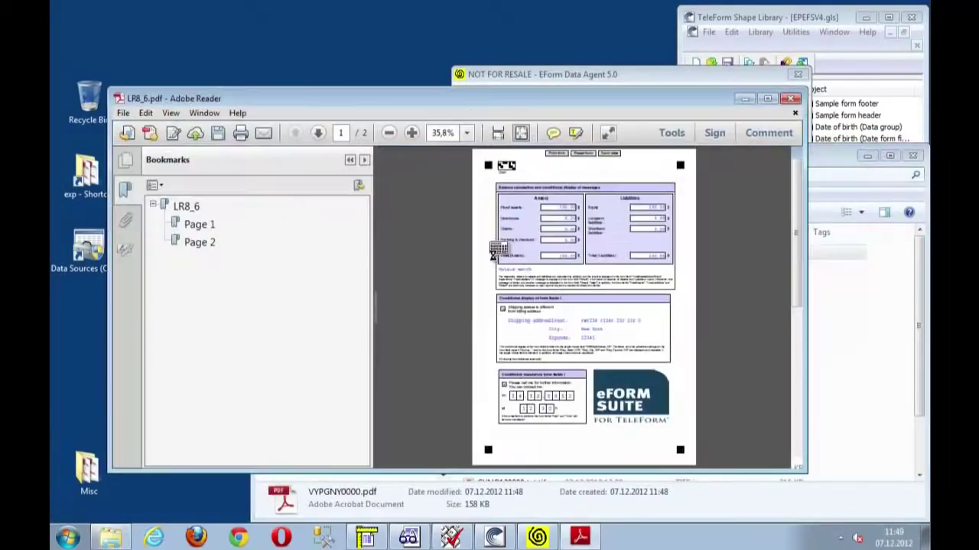
Maximize Adobe Reader and scroll through both pages of the exported form to check values, signature and photo.
double_click(496, 100)
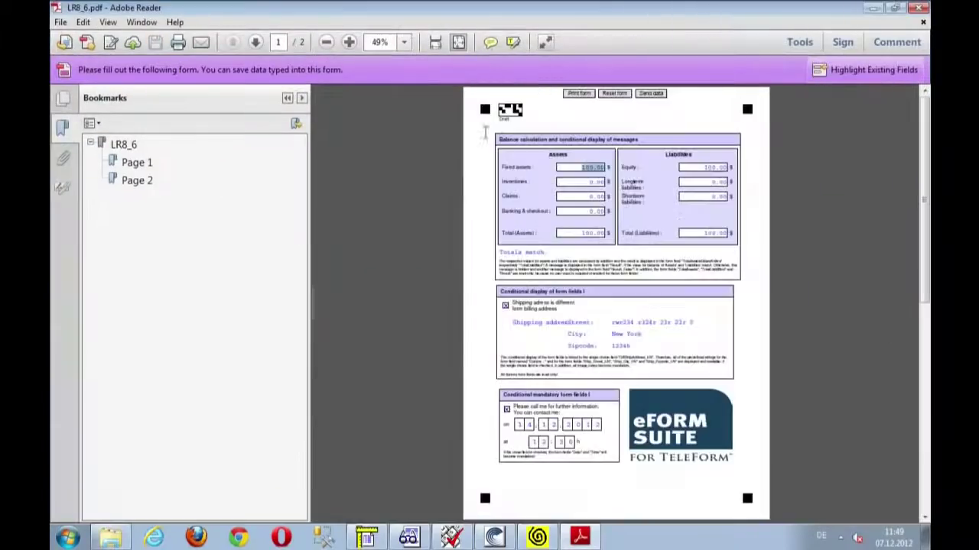
scroll(559, 182, up, 3)
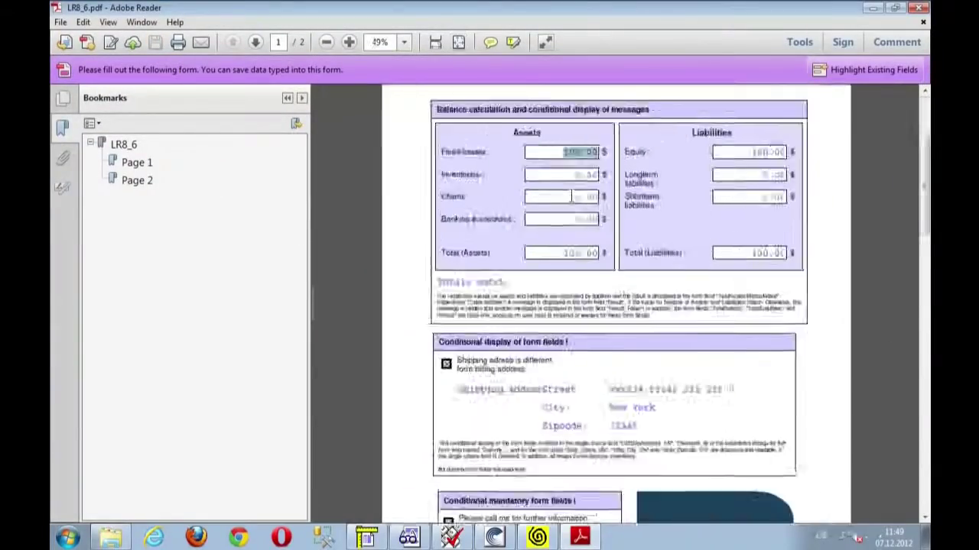
scroll(575, 201, down, 2)
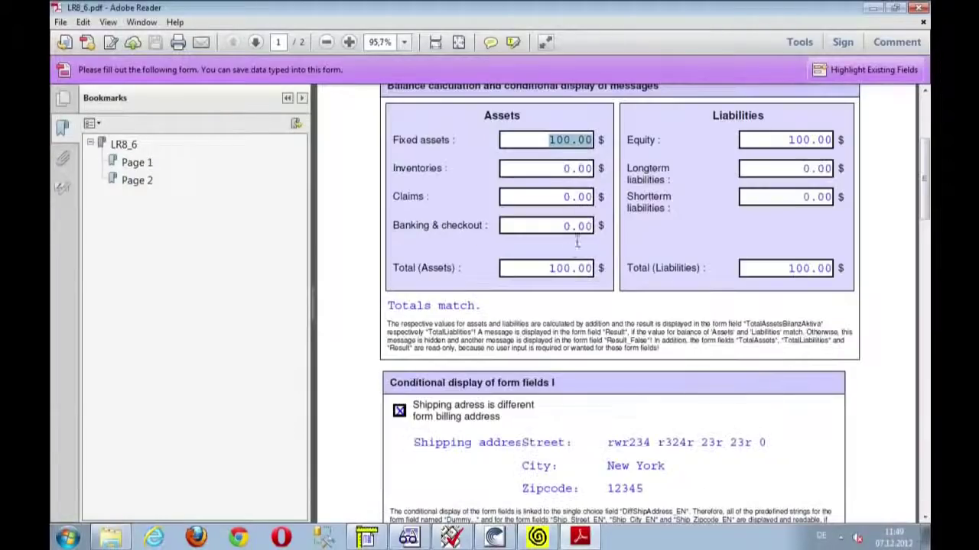
scroll(590, 226, down, 2)
scroll(590, 226, down, 4)
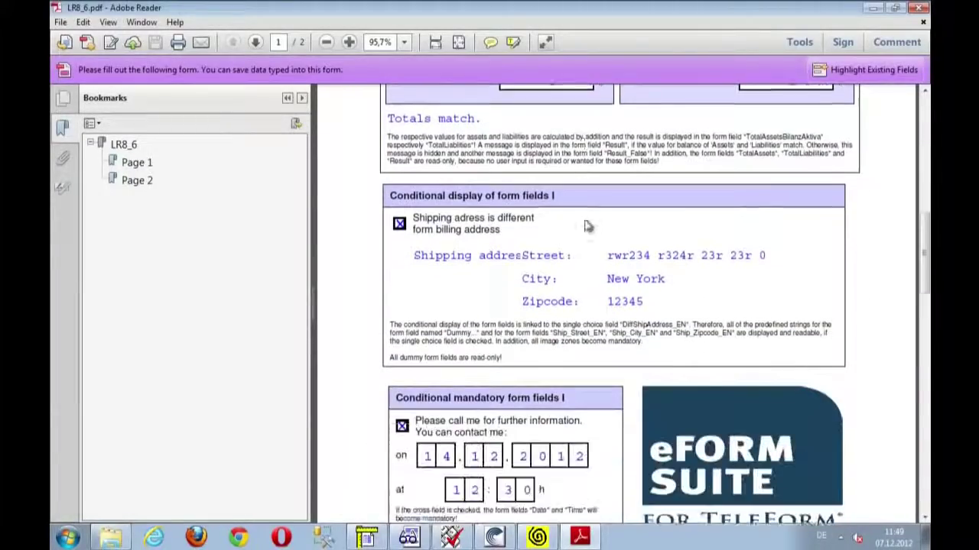
scroll(623, 410, down, 2)
scroll(606, 404, down, 5)
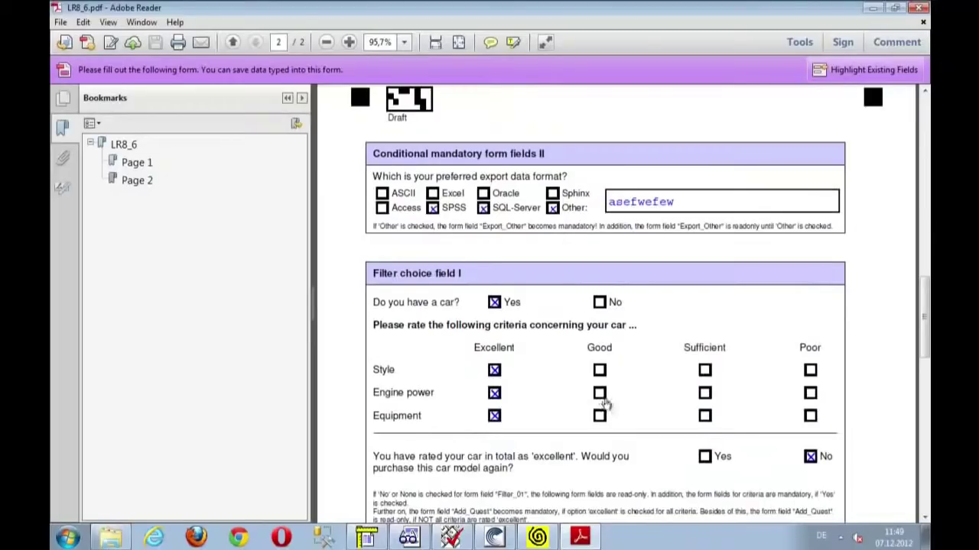
scroll(604, 398, up, 1)
scroll(640, 194, up, 1)
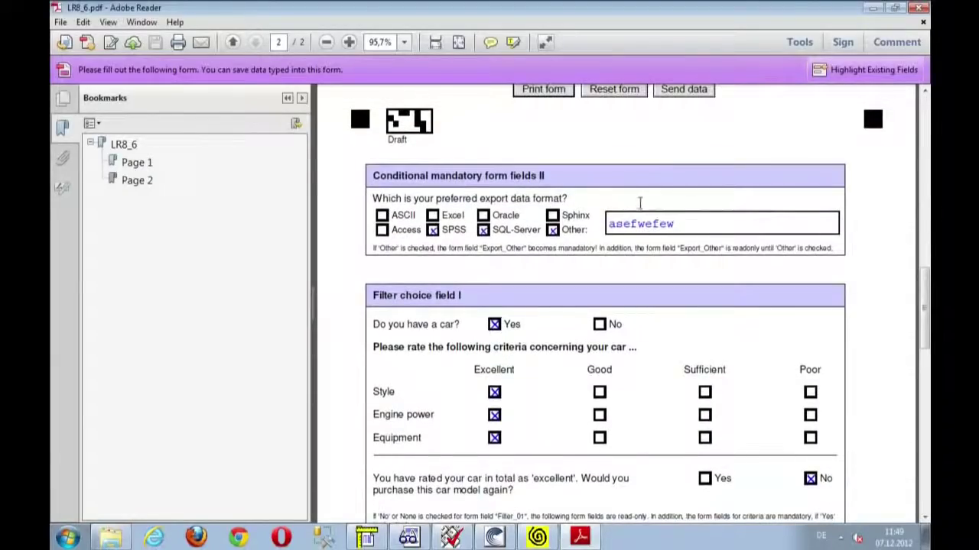
scroll(637, 201, down, 3)
scroll(598, 225, down, 5)
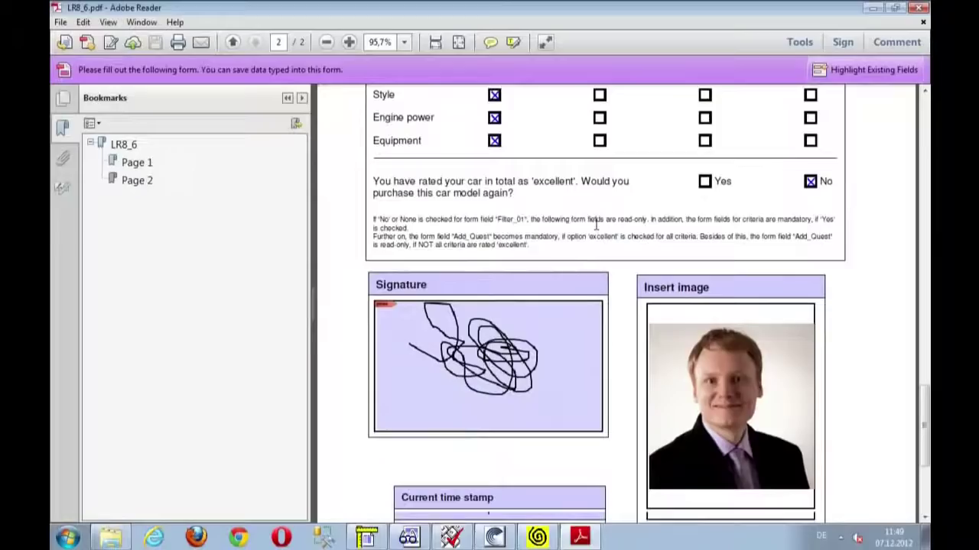
scroll(544, 356, down, 1)
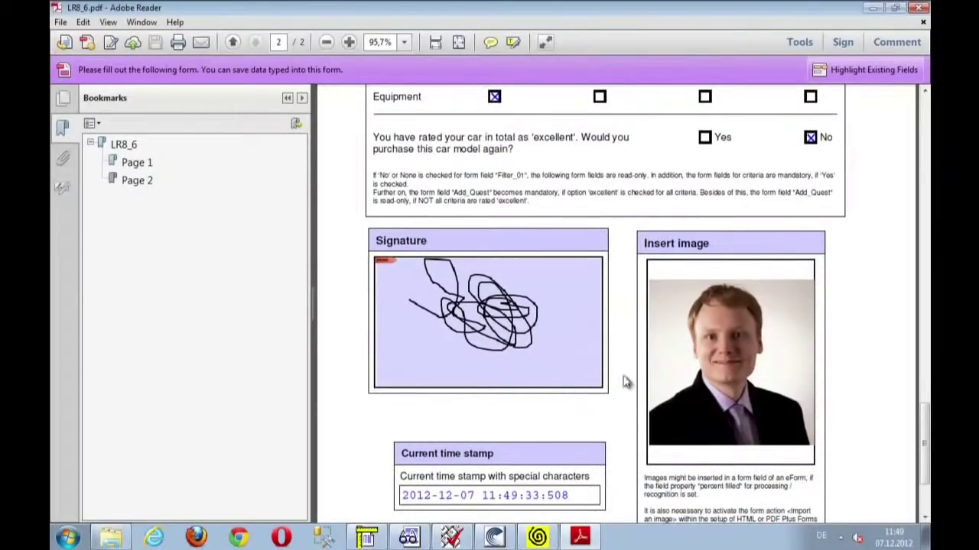
scroll(627, 367, up, 1)
scroll(627, 354, up, 6)
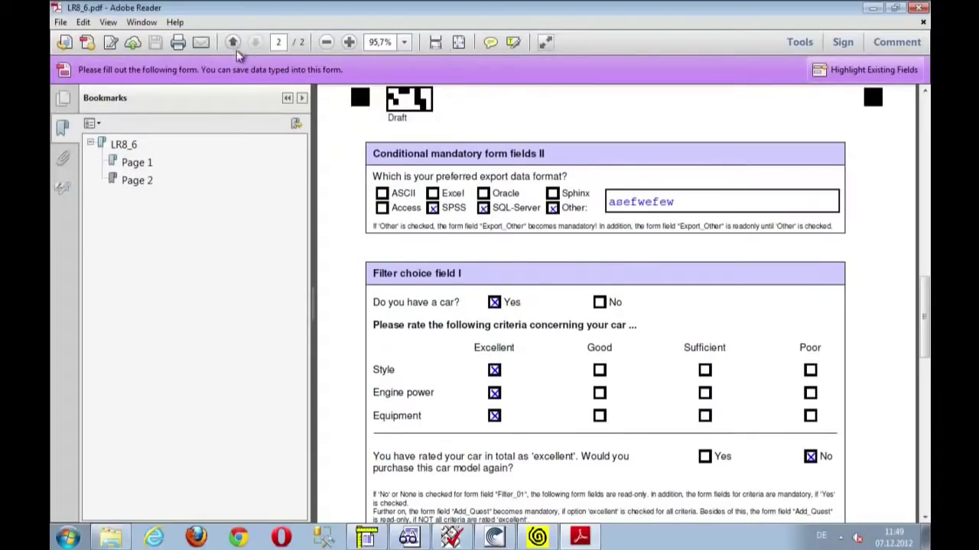
scroll(457, 115, down, 1)
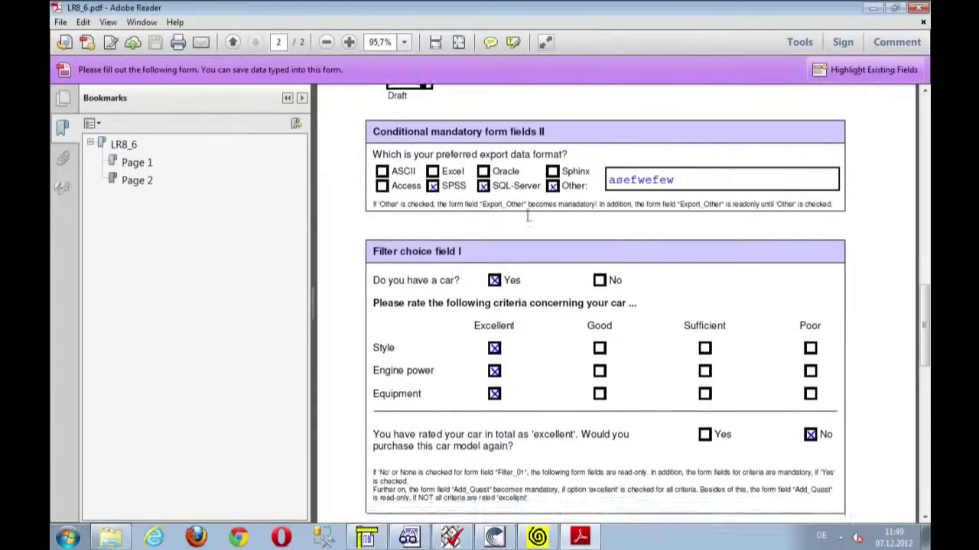
scroll(536, 205, up, 2)
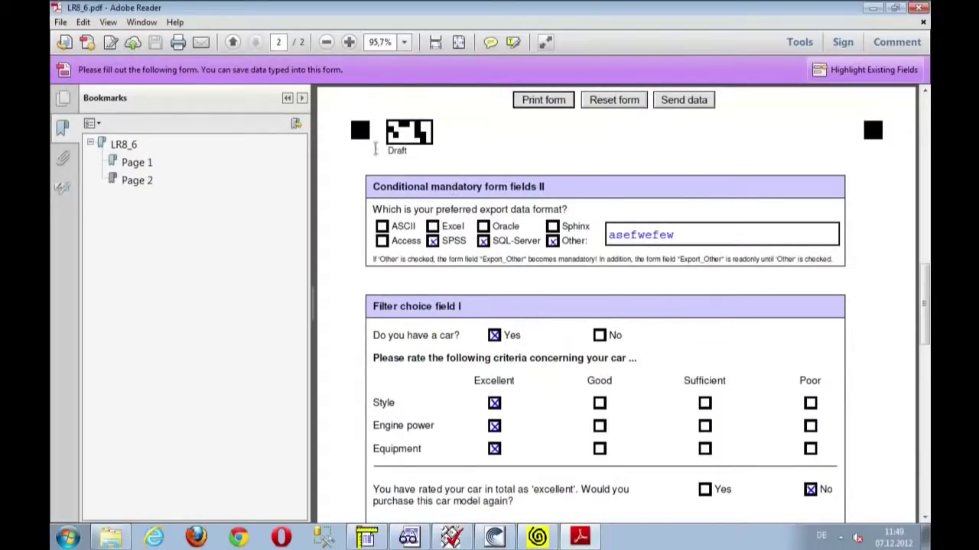
On page 1, change Fixed assets and Equity to 222.00 so the totals recalculate.
click(233, 44)
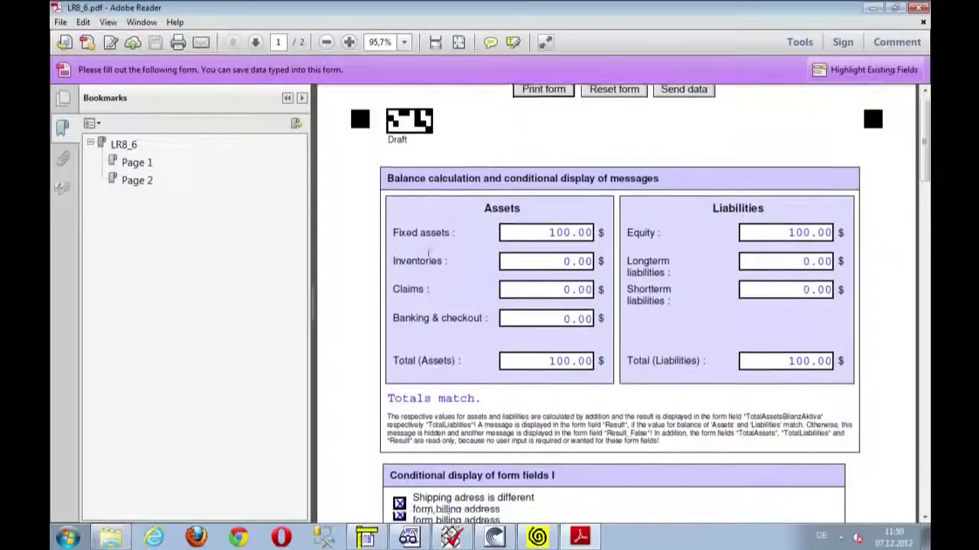
click(543, 213)
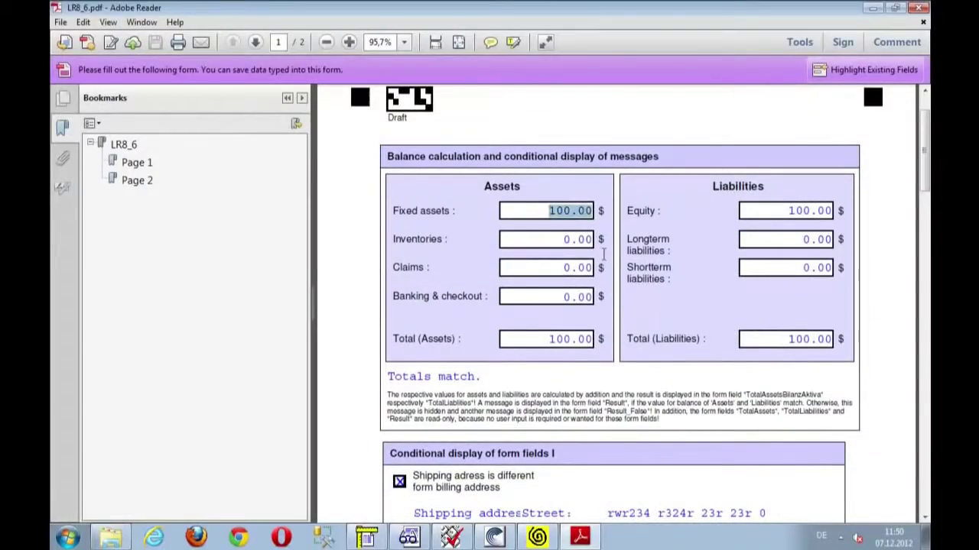
text(222)
key(Tab)
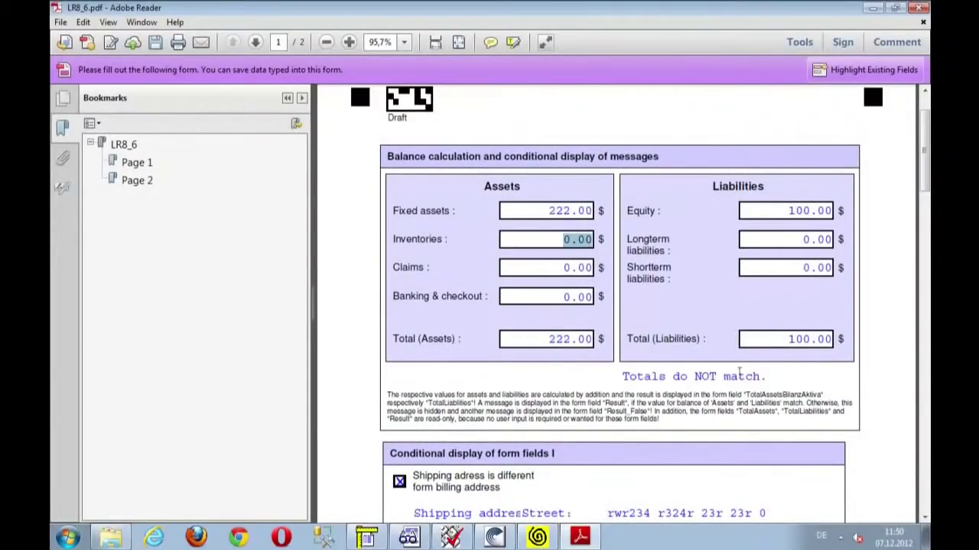
click(792, 210)
text(222)
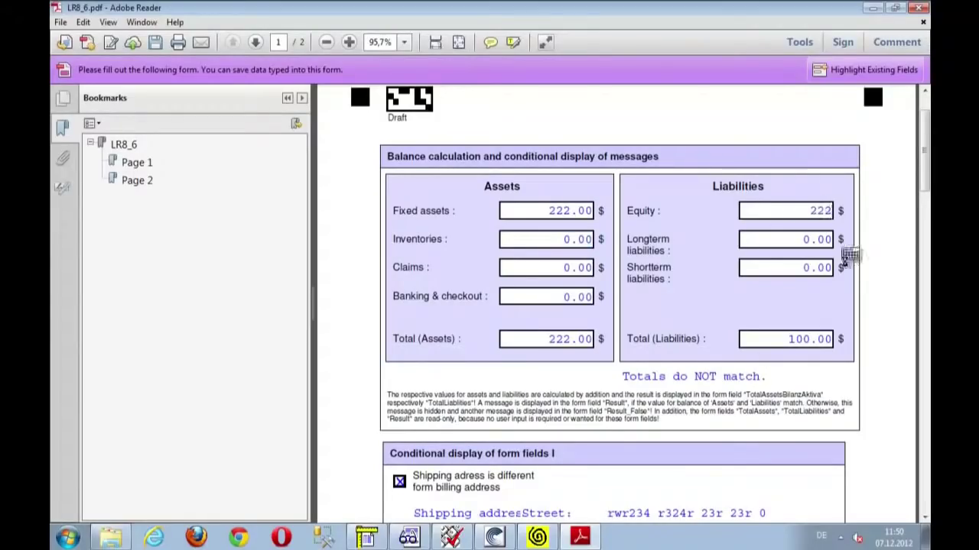
key(Tab)
Toggle the different shipping address option off and on, then review the rest of the form.
scroll(732, 344, down, 1)
scroll(732, 344, down, 3)
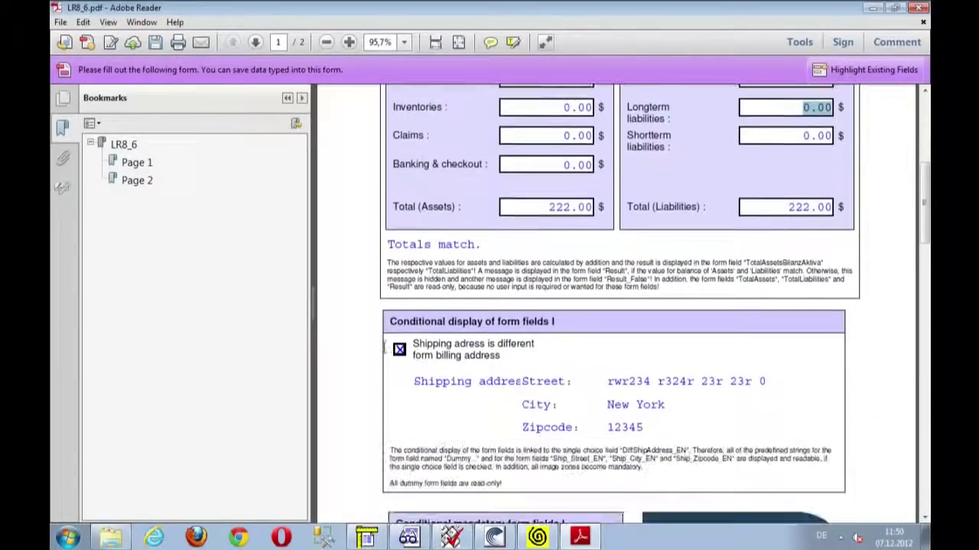
click(399, 350)
click(400, 350)
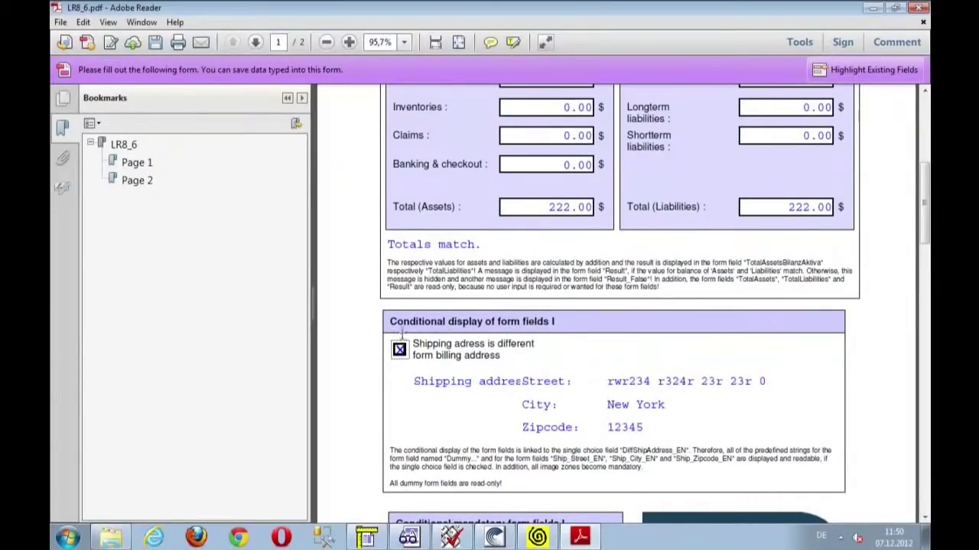
scroll(394, 333, down, 3)
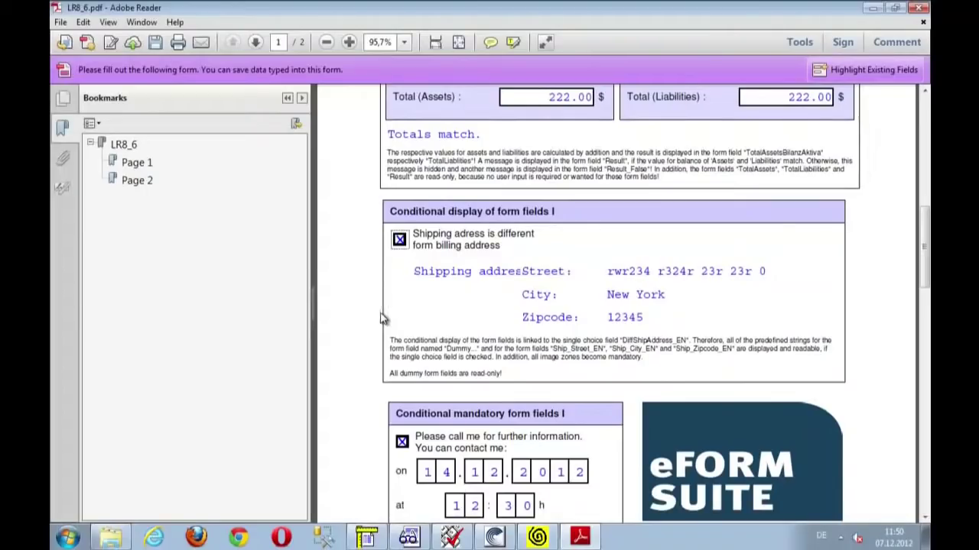
scroll(373, 317, down, 1)
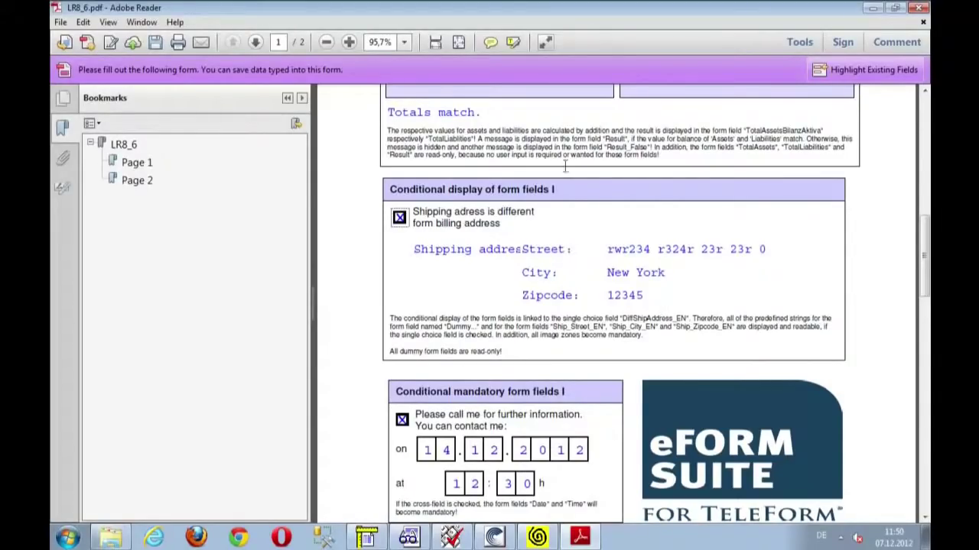
scroll(733, 378, down, 10)
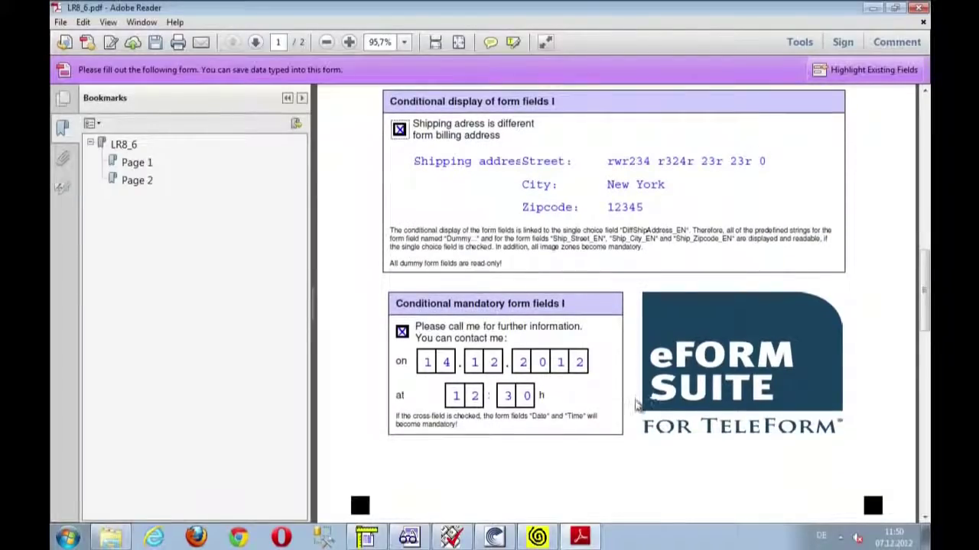
scroll(625, 421, down, 5)
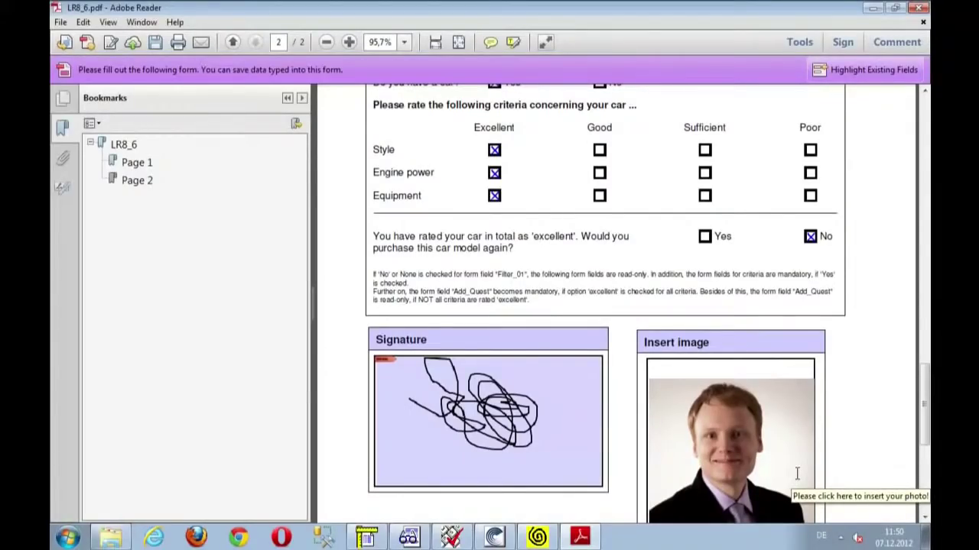
key(alt)
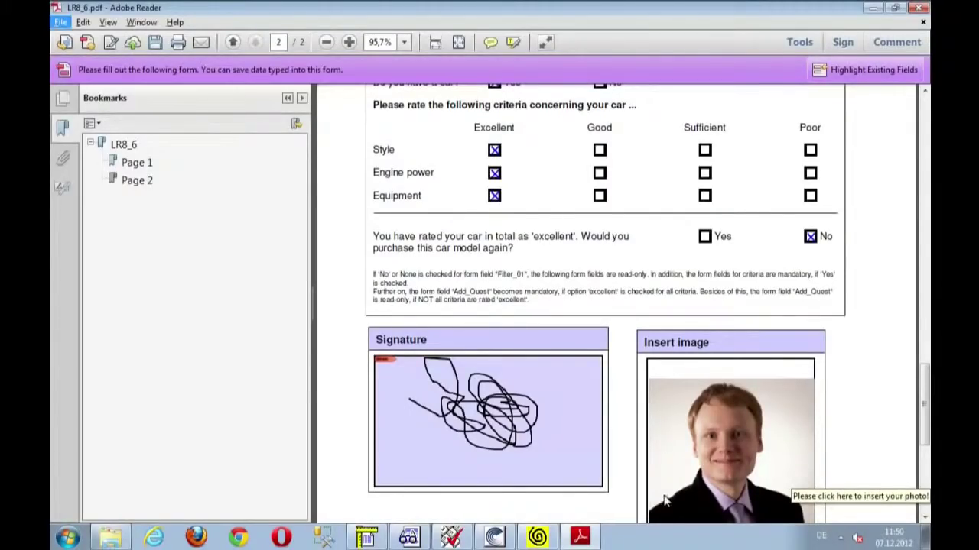